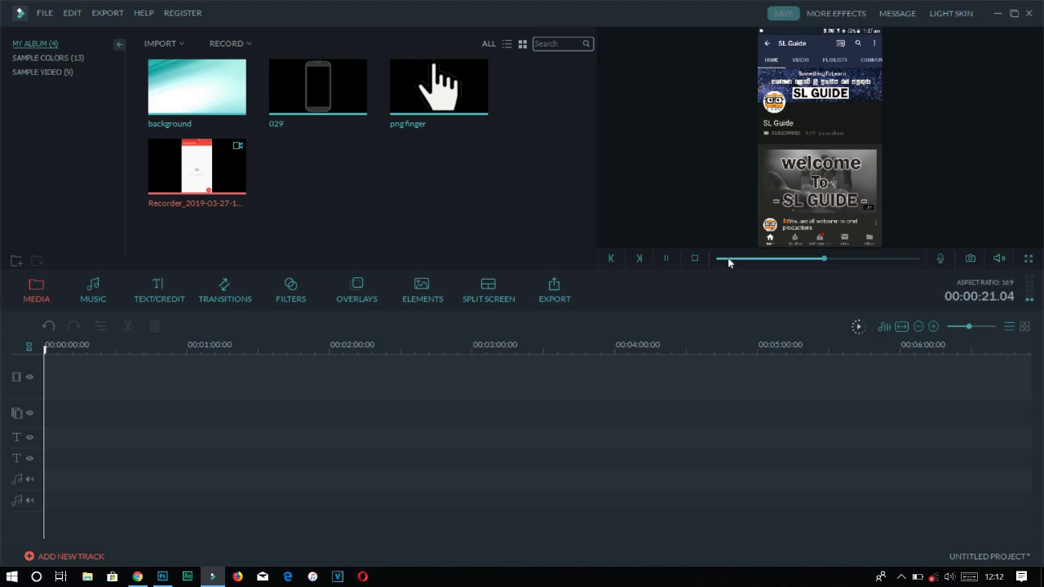
Place the background image at the start of the video track and extend it to about 00:01:50
click(666, 259)
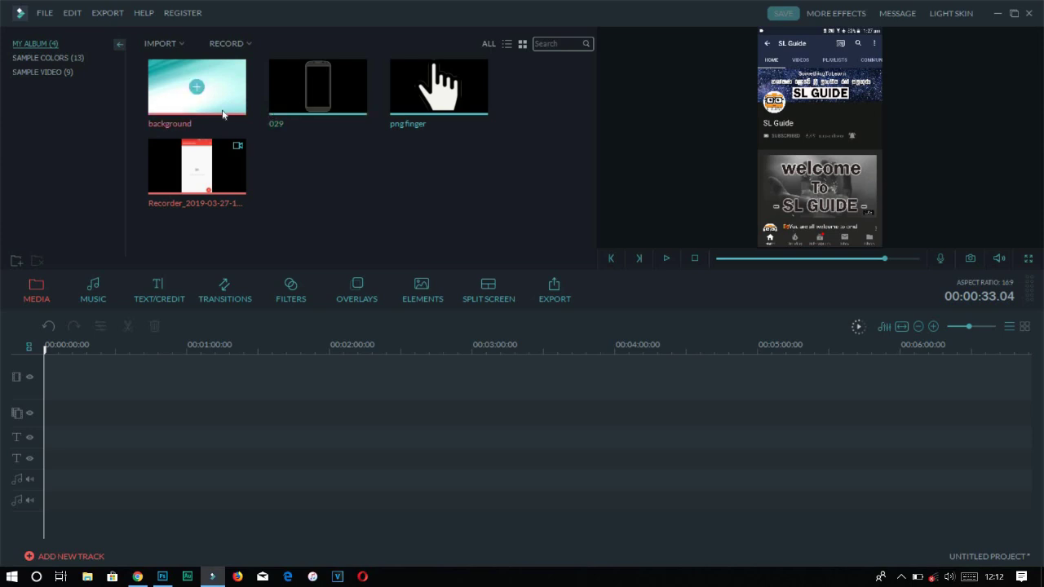
click(224, 114)
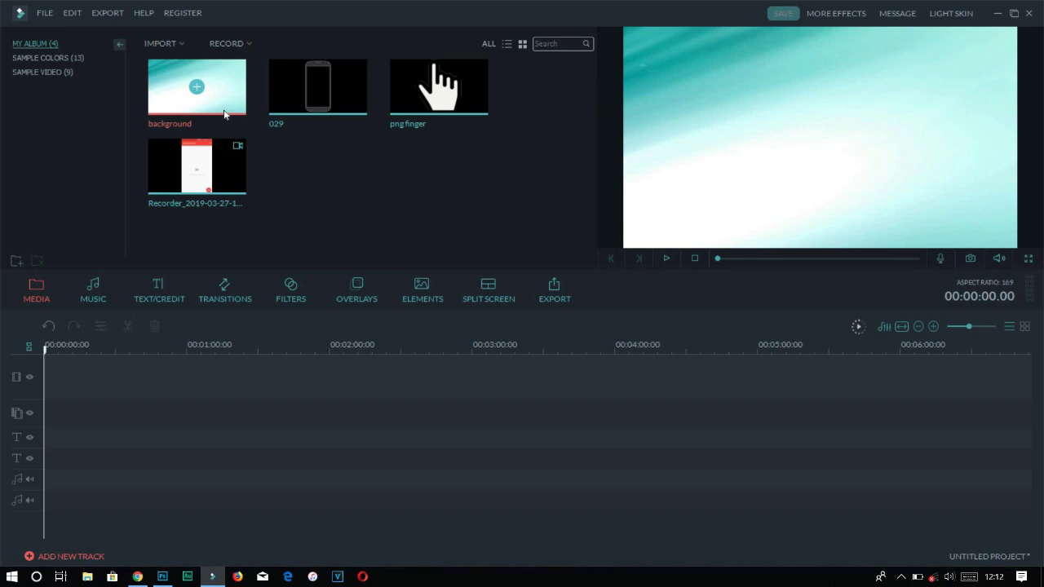
drag(233, 87, 212, 201)
drag(166, 326, 66, 364)
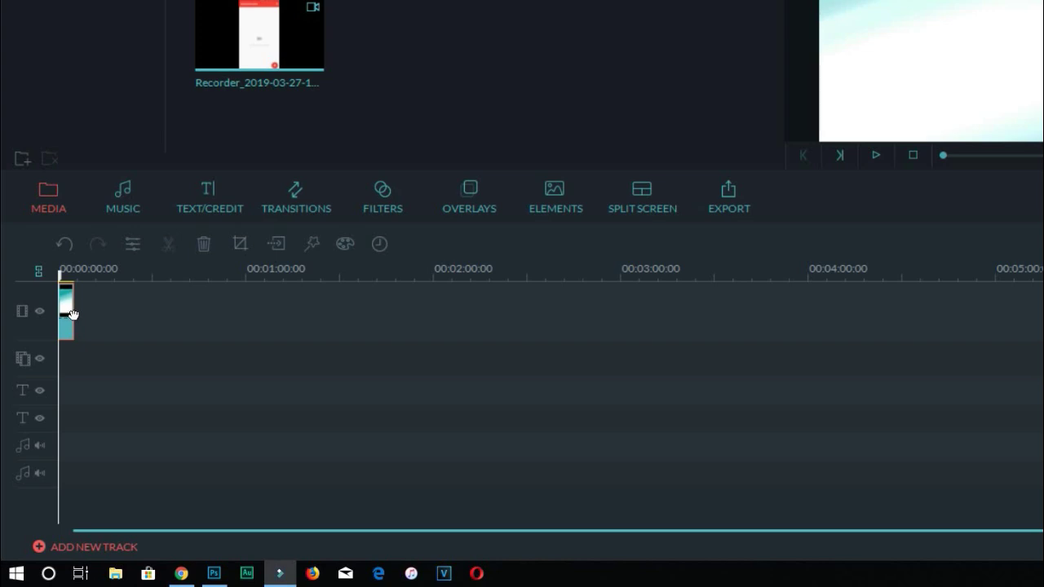
drag(70, 314, 402, 352)
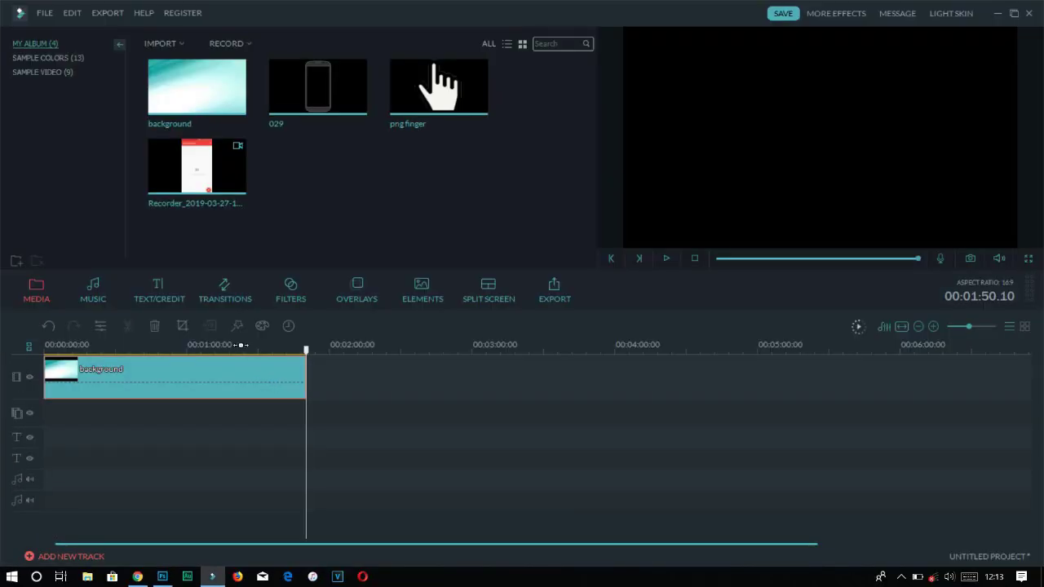
Add the 029 phone frame image to the first overlay track at the start and extend it to match the background's length
click(295, 84)
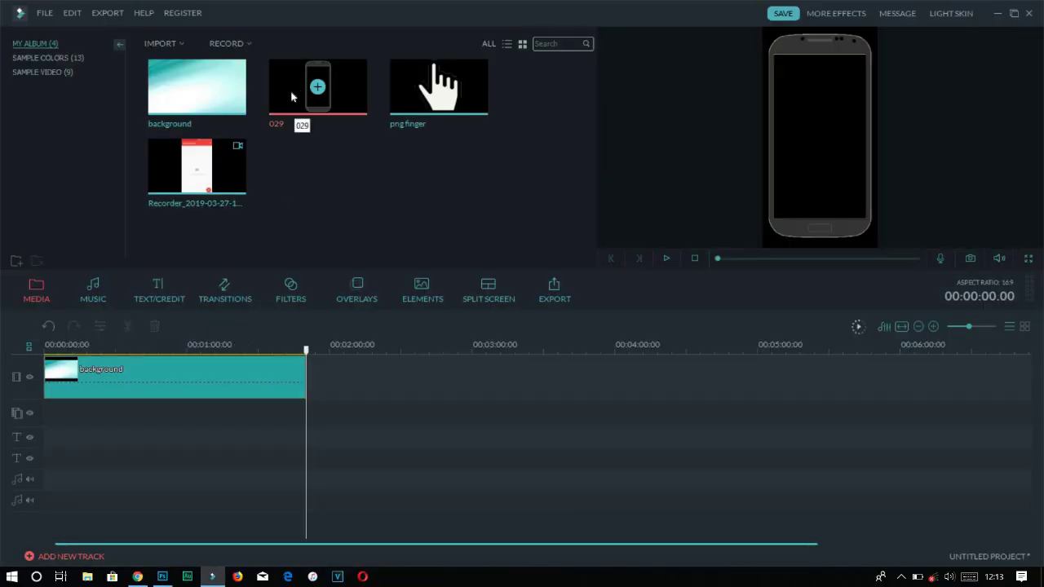
drag(292, 97, 255, 230)
drag(173, 379, 306, 445)
click(51, 407)
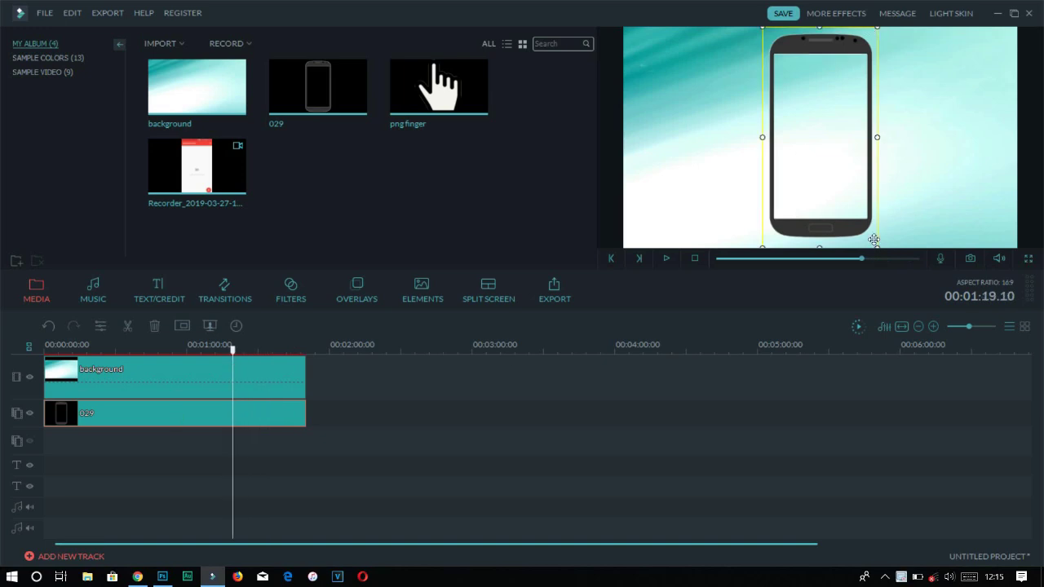
Enlarge the phone frame slightly in the preview and check it in full screen
drag(878, 249, 867, 212)
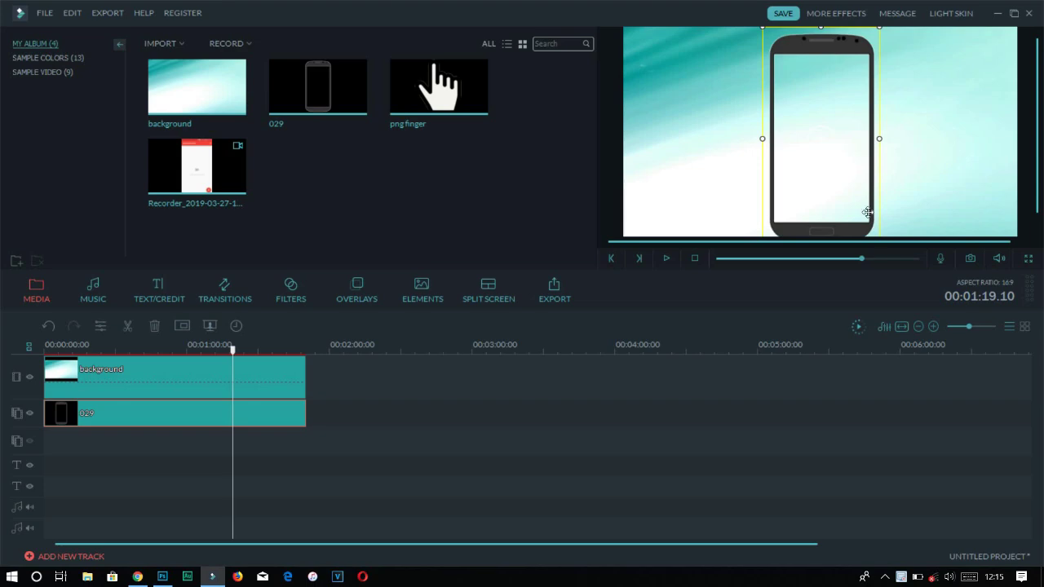
click(1028, 260)
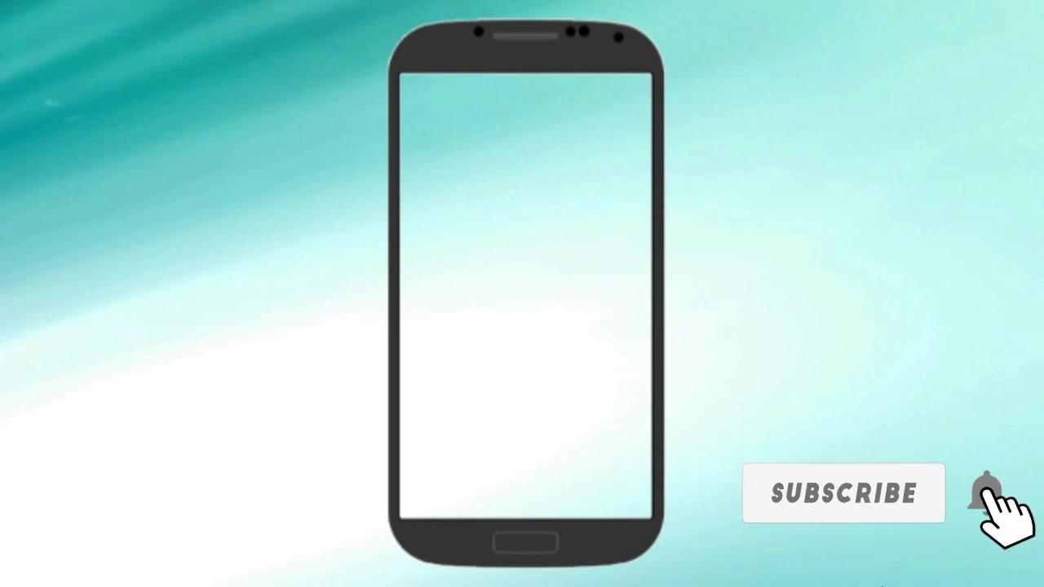
mouse_move(960, 581)
key(Escape)
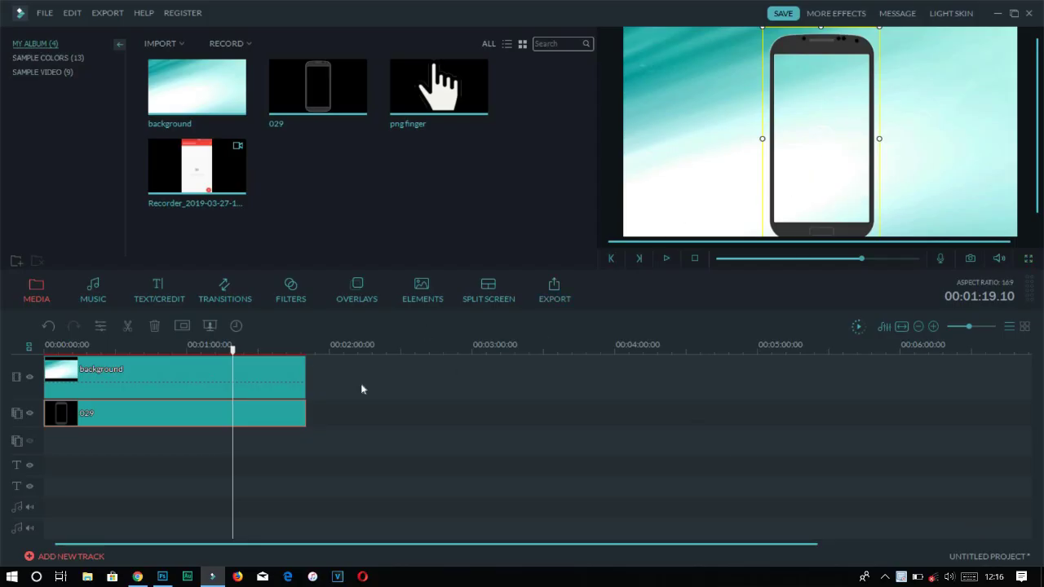
Add the phone screen recording to the overlay track below the phone frame and play it past the screen recorder opening
drag(211, 173, 119, 435)
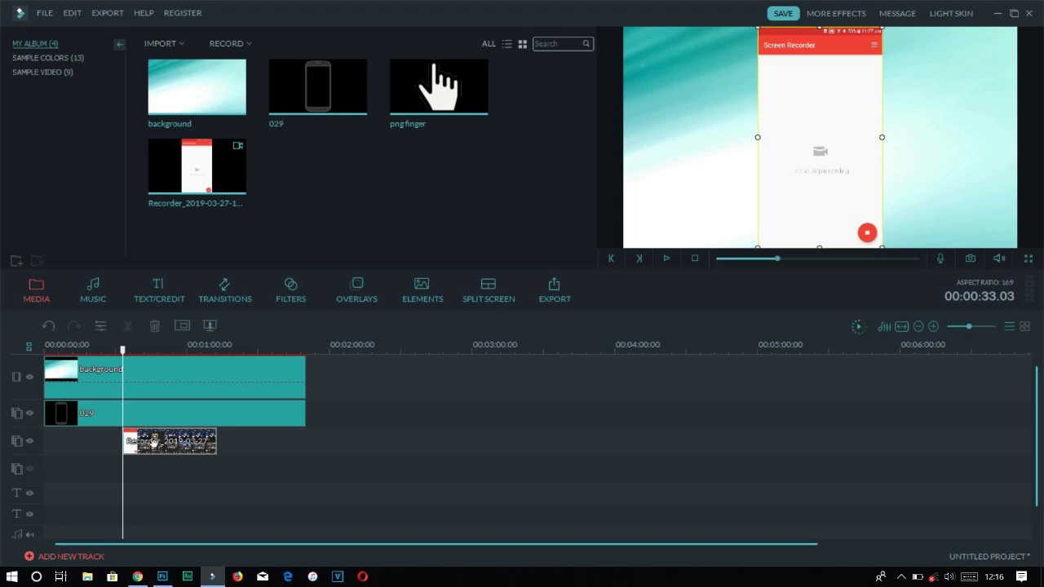
click(667, 260)
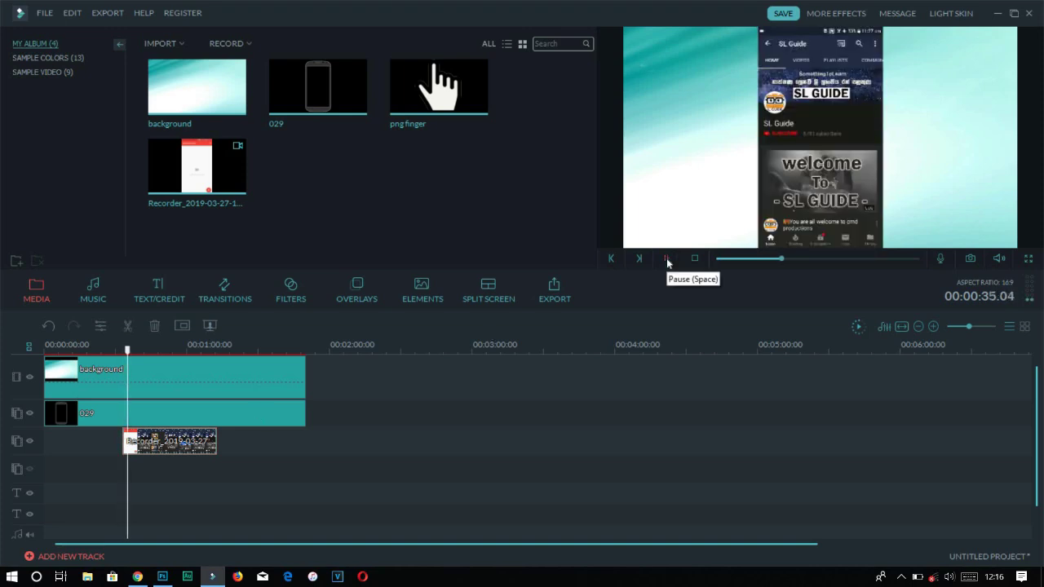
click(667, 259)
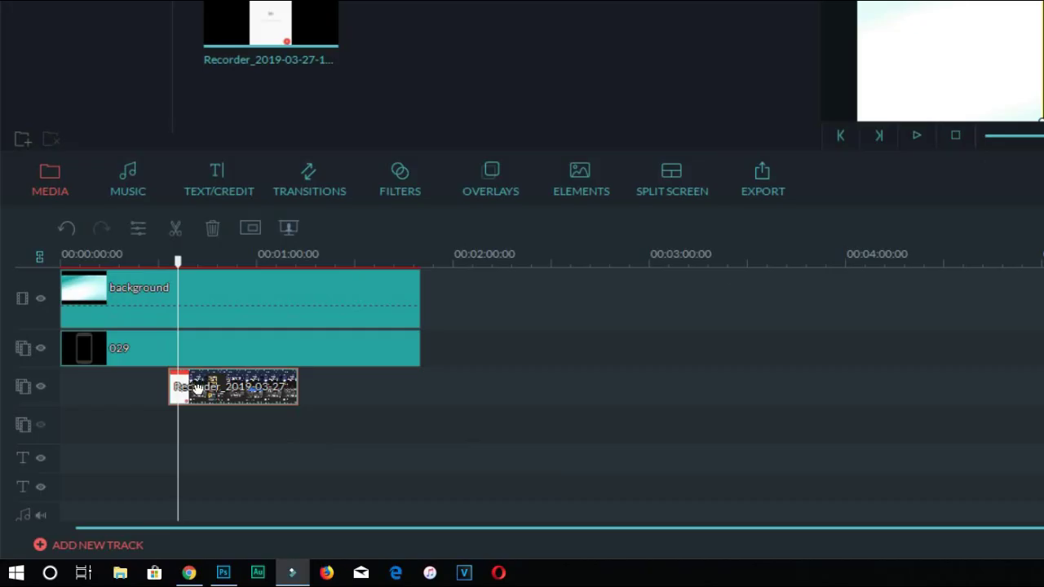
Split the recording at the playhead, delete its opening part and move the remaining clip to the start of the timeline
right_click(143, 442)
click(276, 305)
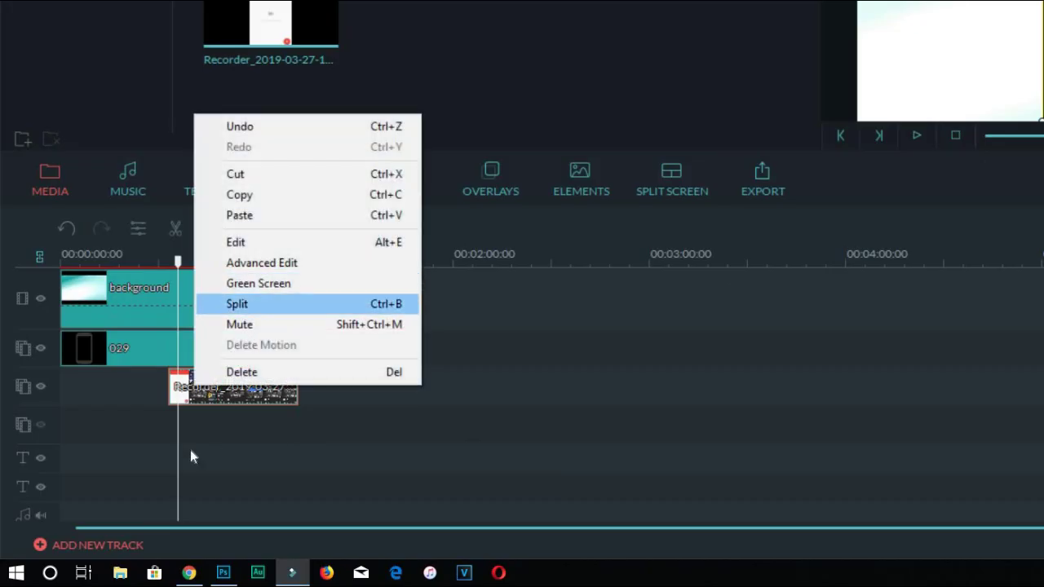
click(172, 392)
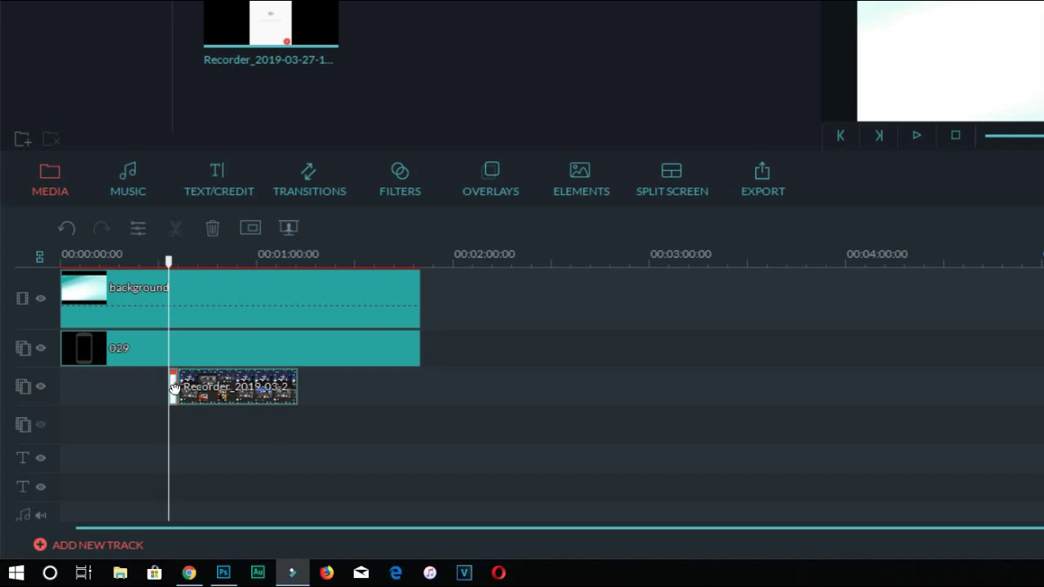
key(Delete)
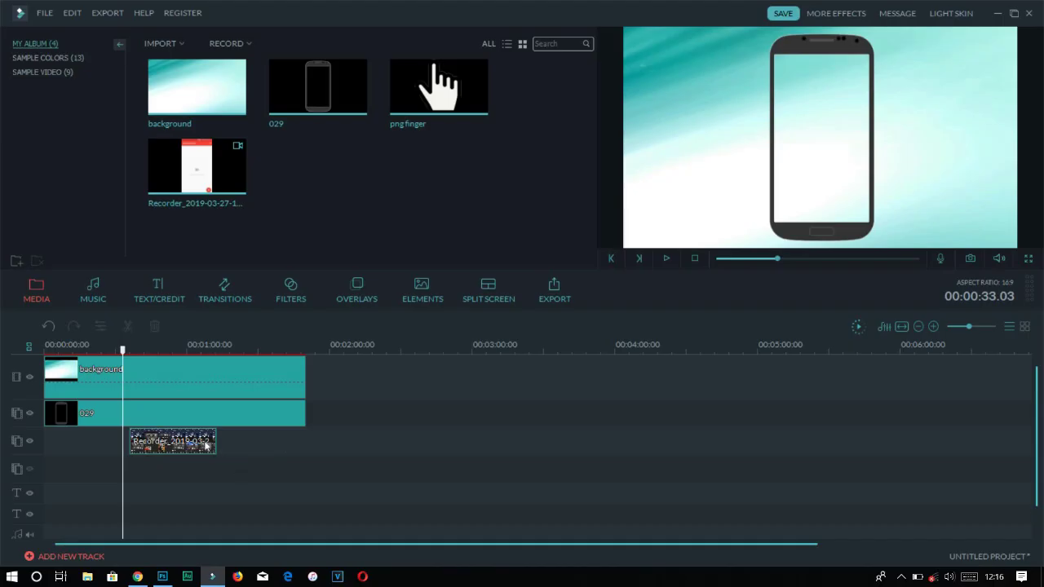
drag(201, 445, 127, 445)
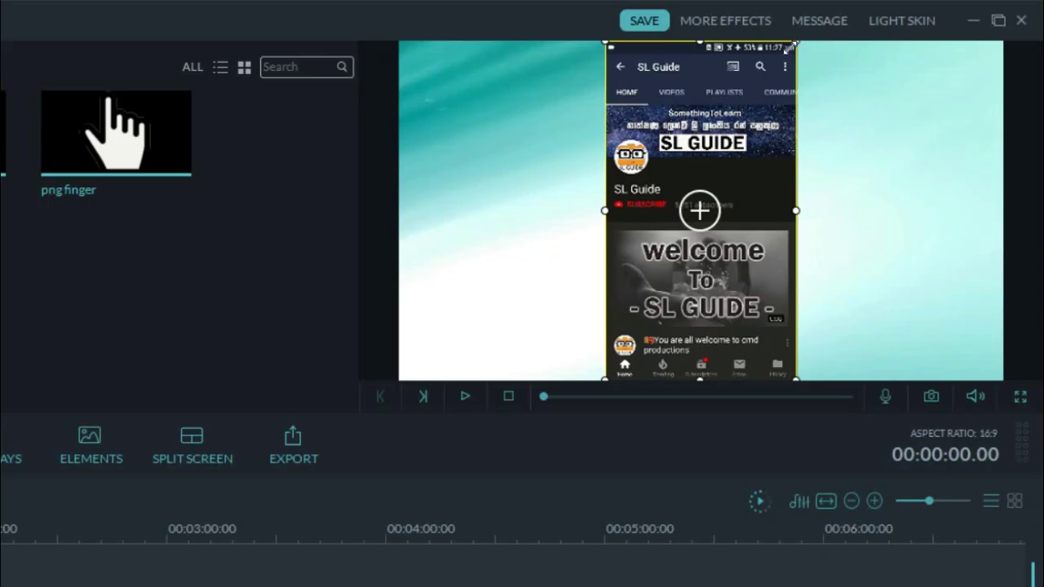
Shrink and position the recording so it fits inside the phone frame's screen area
drag(790, 44, 771, 98)
mouse_move(679, 137)
mouse_down()
mouse_move(692, 113)
mouse_move(682, 129)
mouse_up()
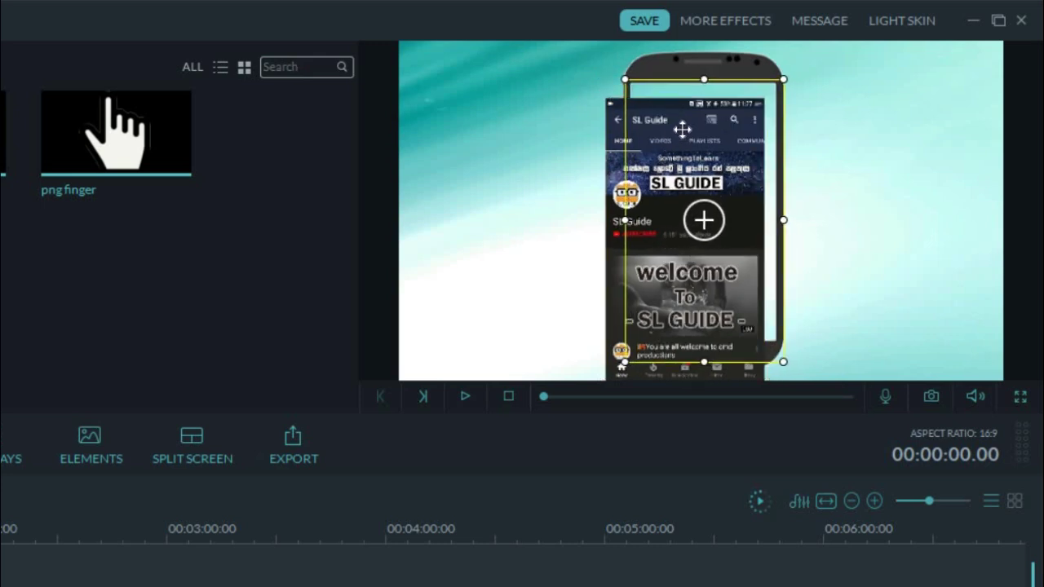
drag(704, 360, 708, 349)
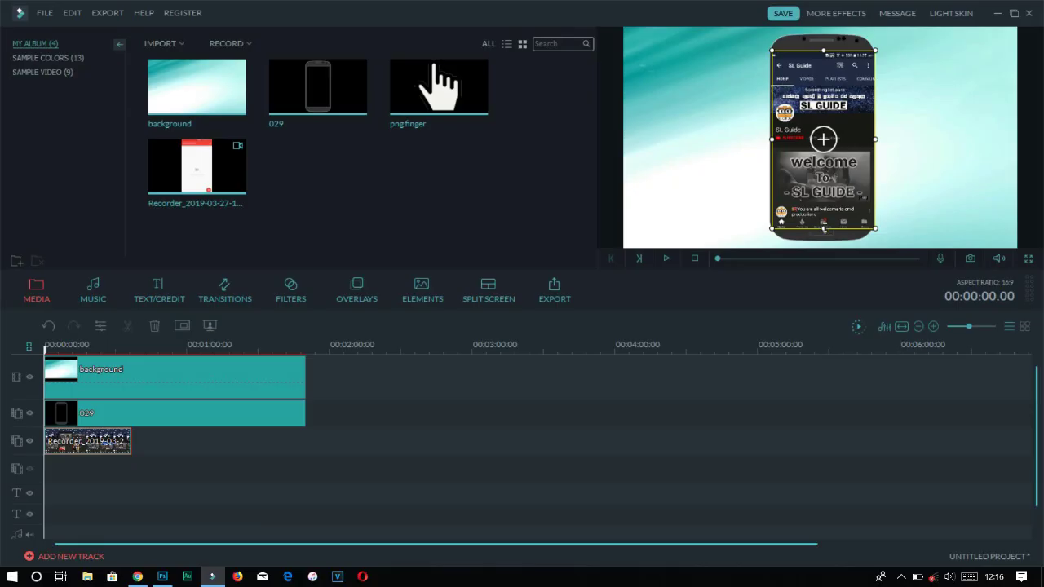
drag(784, 216, 785, 220)
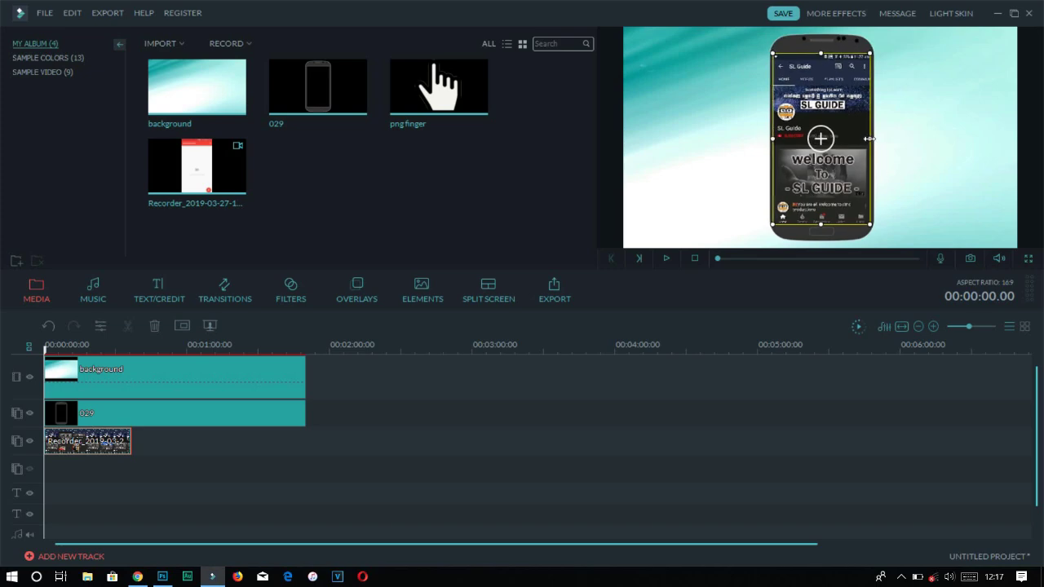
Fine-tune the recording's left edge against the phone screen's border, checking the fit in full screen
click(1028, 258)
key(Escape)
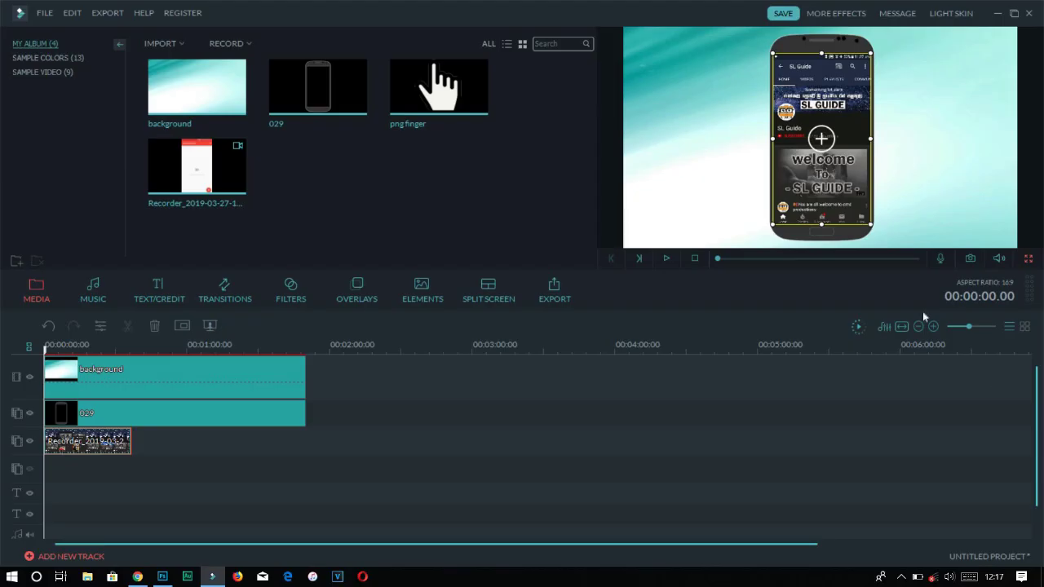
drag(774, 139, 771, 140)
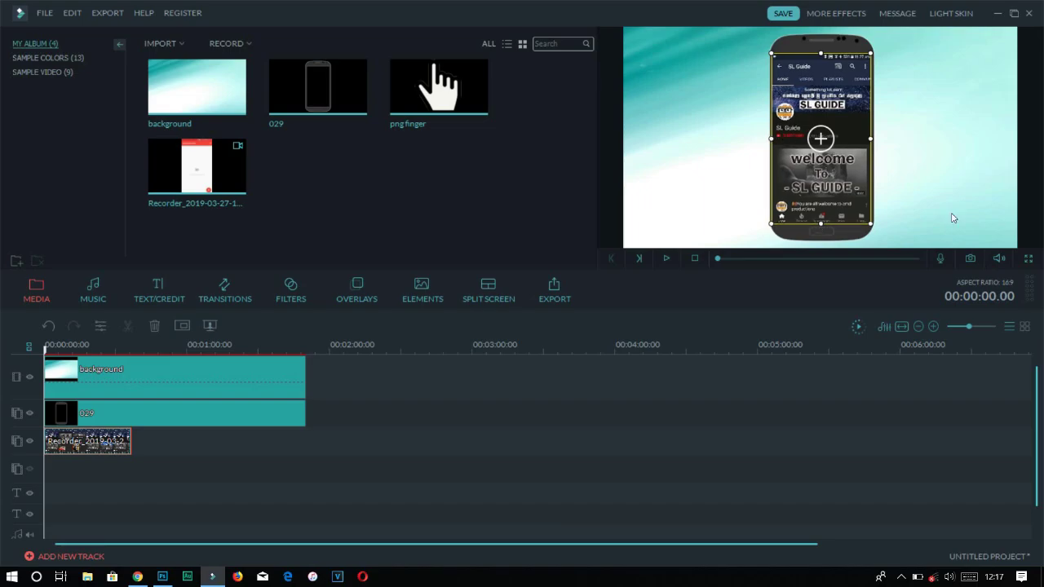
click(1029, 257)
click(1028, 538)
drag(770, 140, 773, 140)
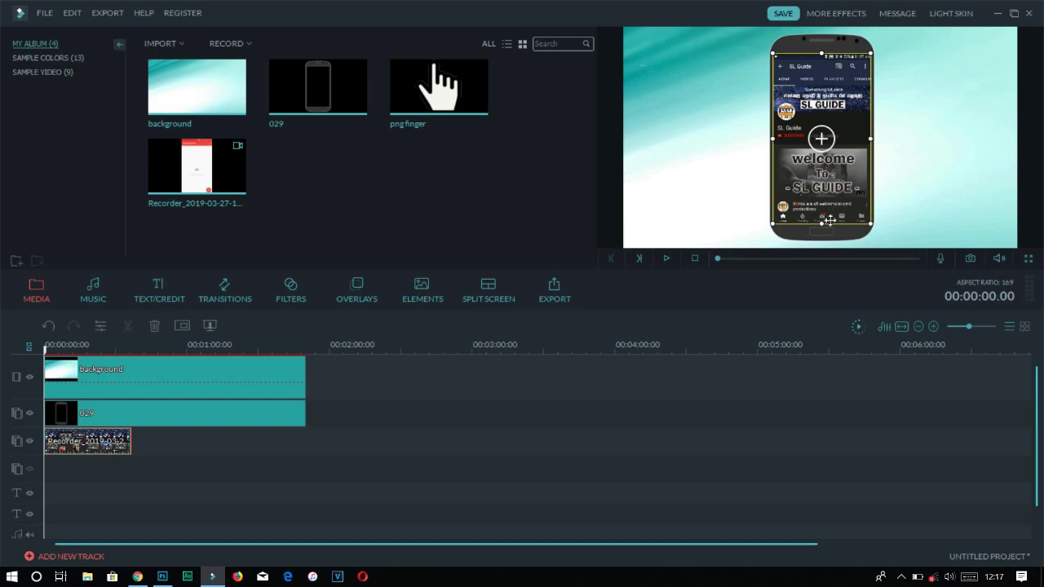
click(1029, 257)
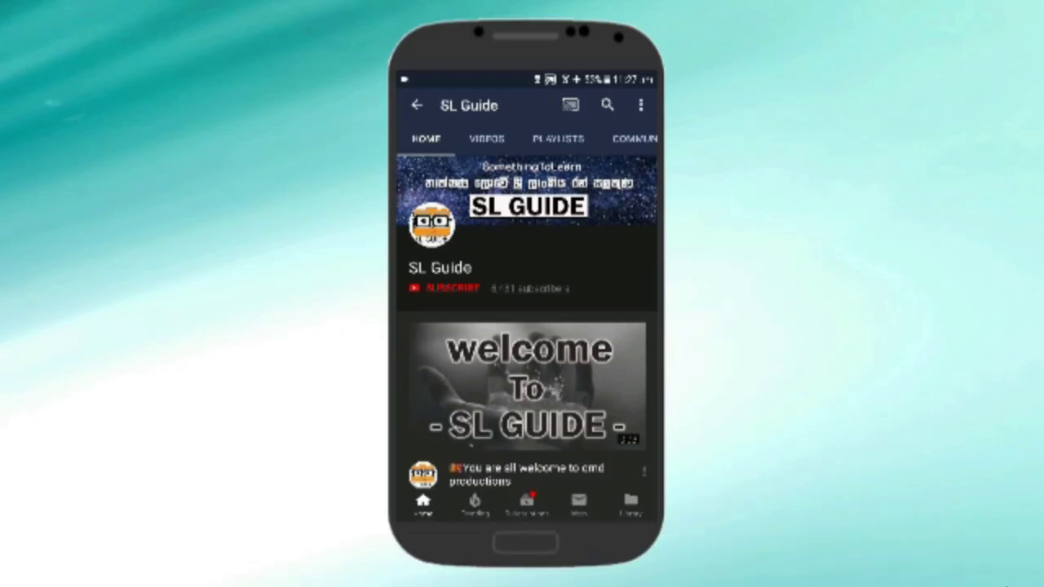
key(Escape)
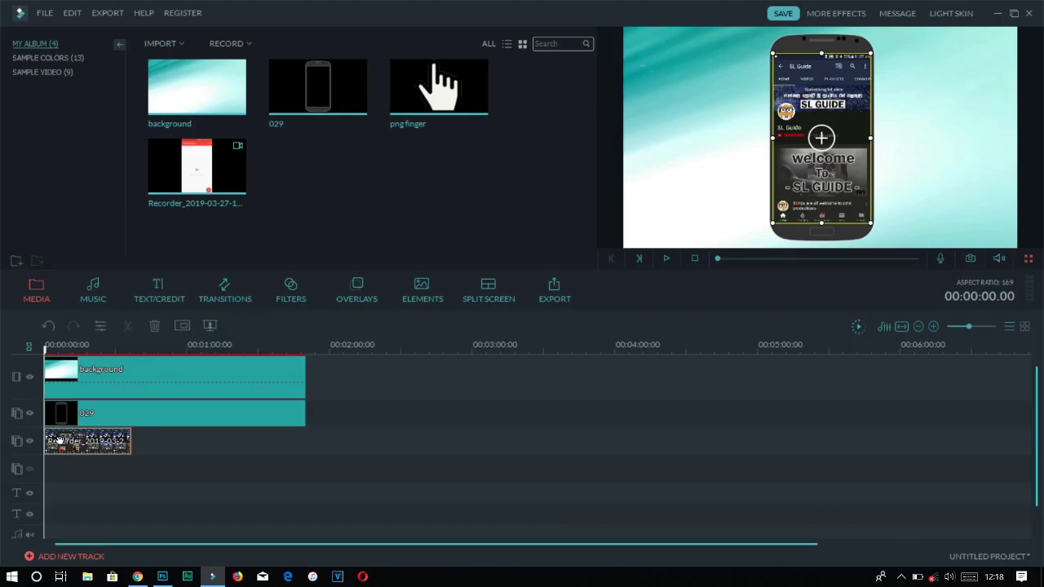
Play back and scrub through the opening of the composition to check the recording inside the phone frame
click(667, 258)
drag(51, 351, 71, 362)
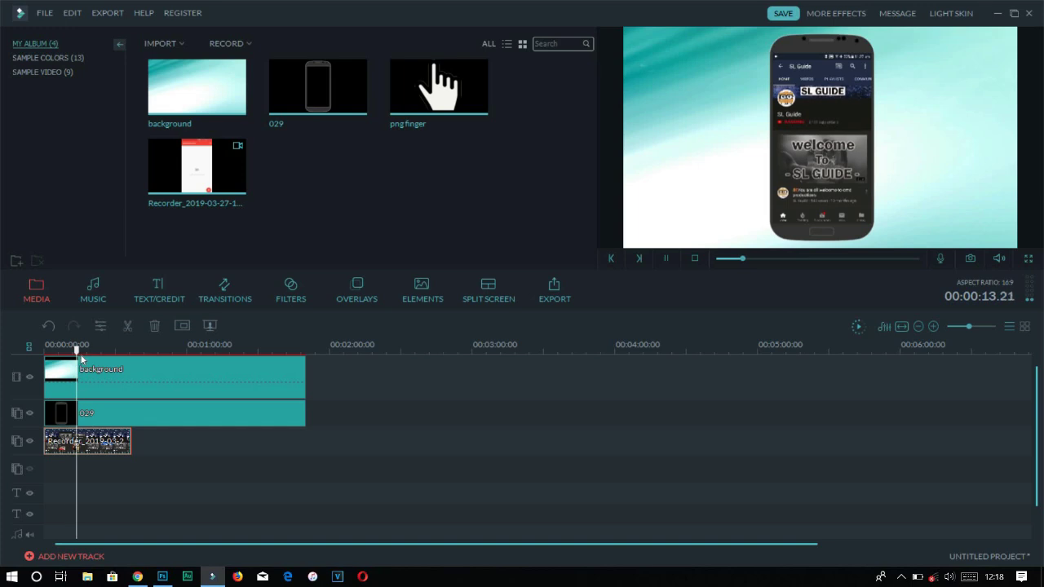
click(665, 261)
click(101, 371)
Split the phone frame and background clips at the end of the recording and delete the leftover parts
drag(88, 351, 129, 350)
click(124, 416)
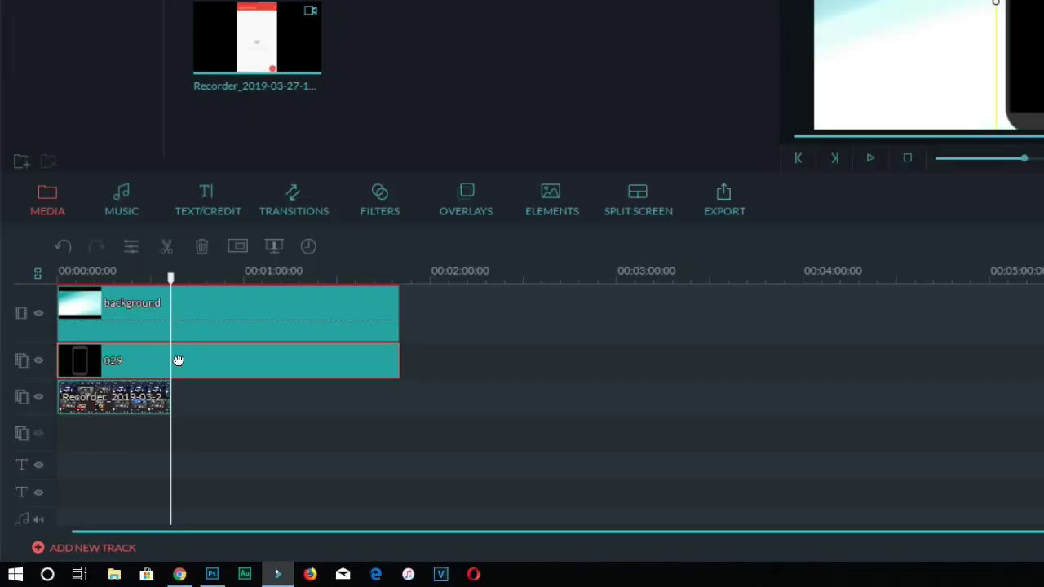
right_click(178, 361)
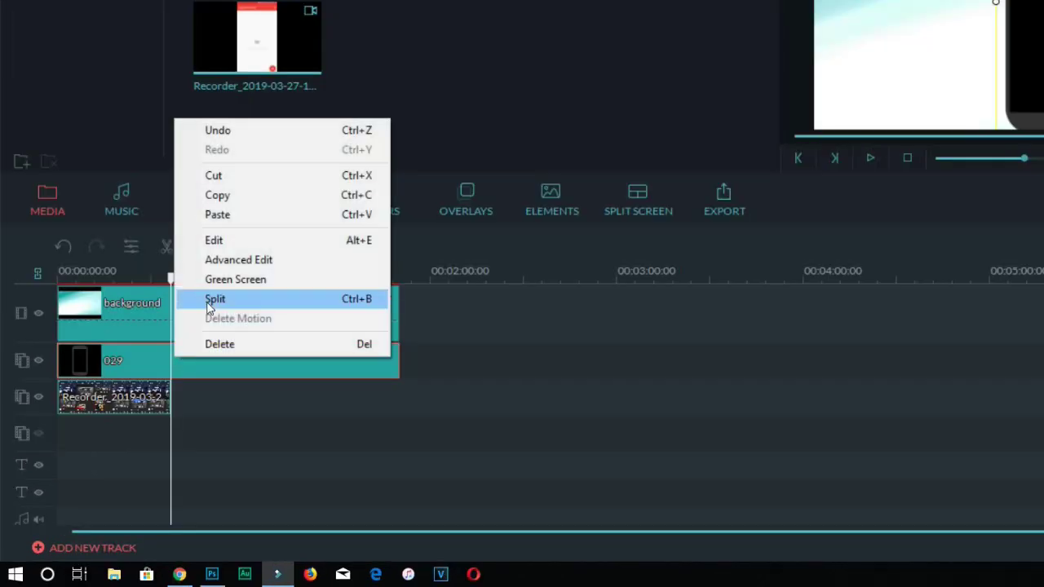
click(210, 299)
right_click(193, 325)
click(233, 203)
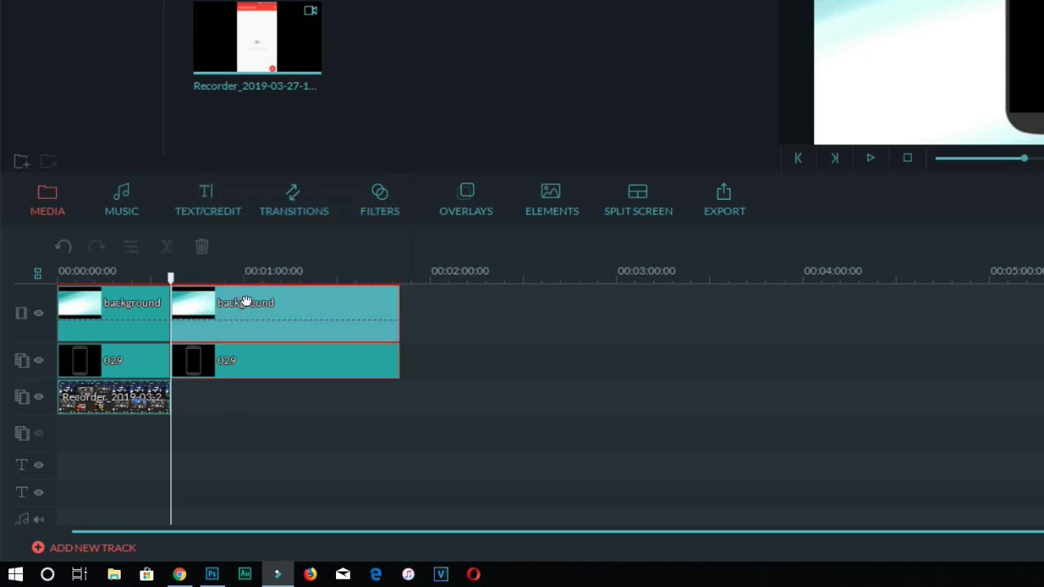
key(Delete)
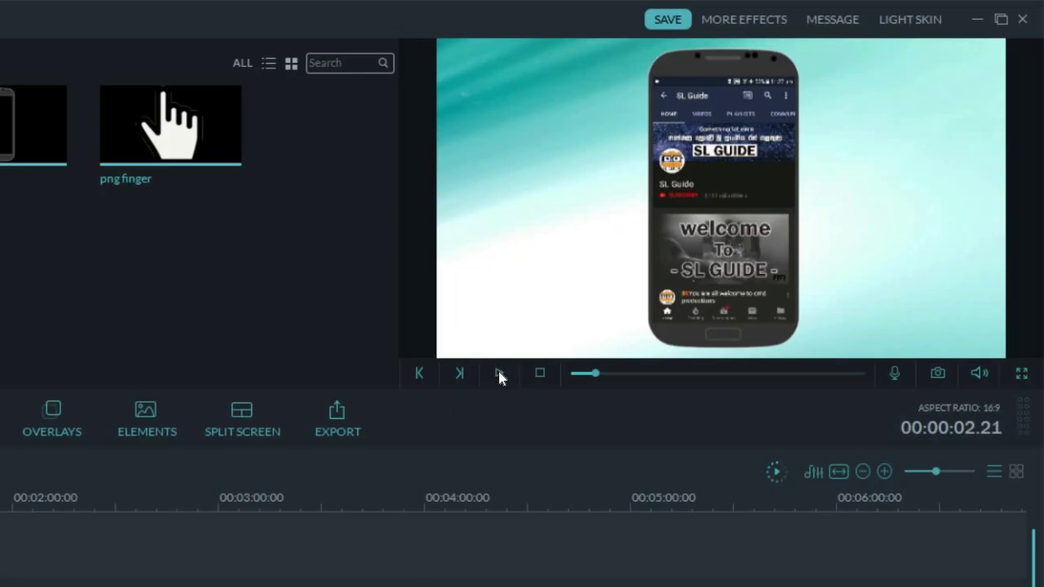
Play back the trimmed composition to find the moment for the pointing finger
click(497, 369)
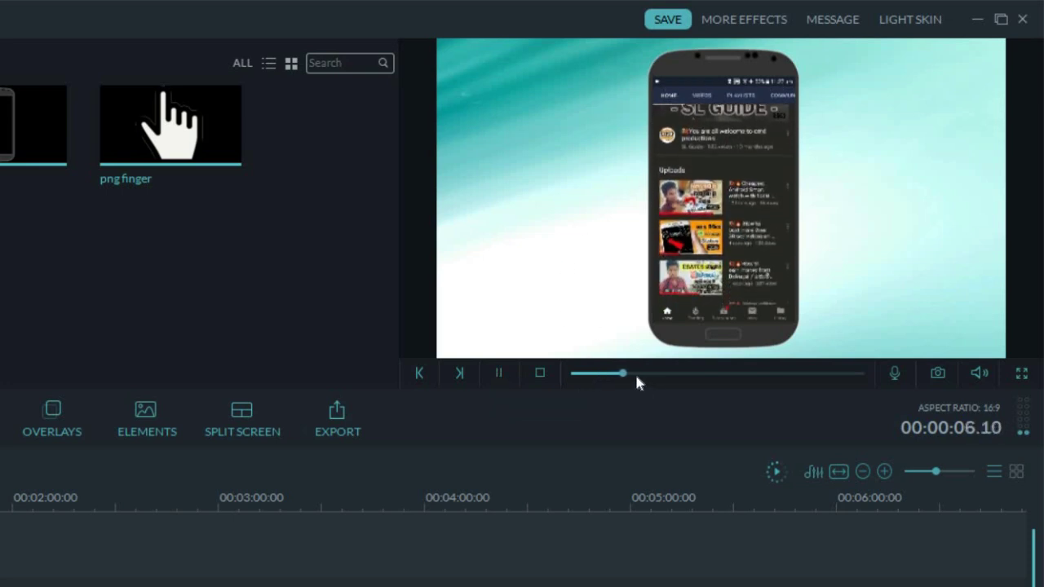
click(658, 373)
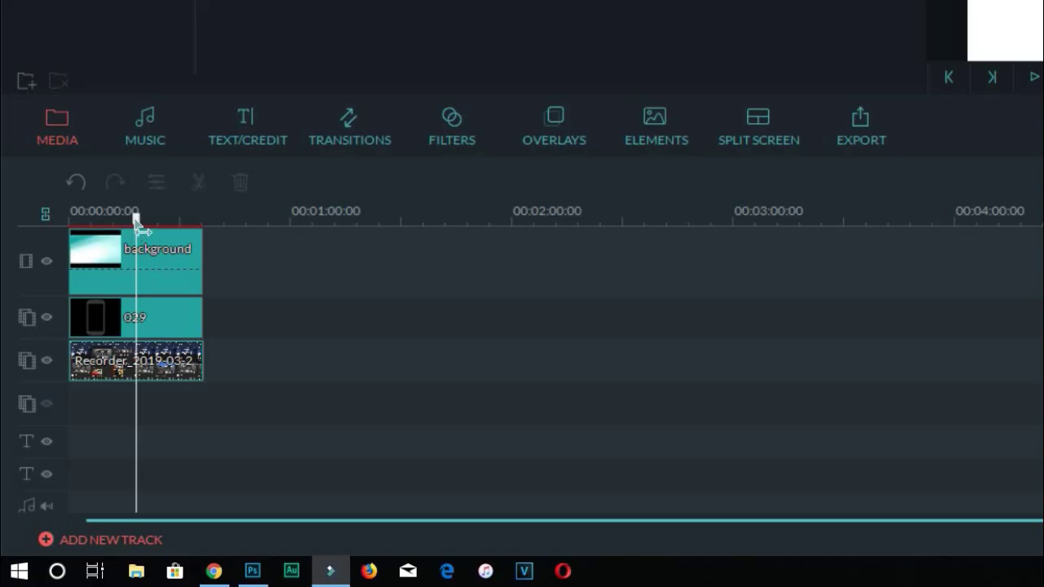
Add the Subtitles 1 preset to the first text track at 00:00:17.10 and open its advanced text editor
drag(135, 218, 133, 221)
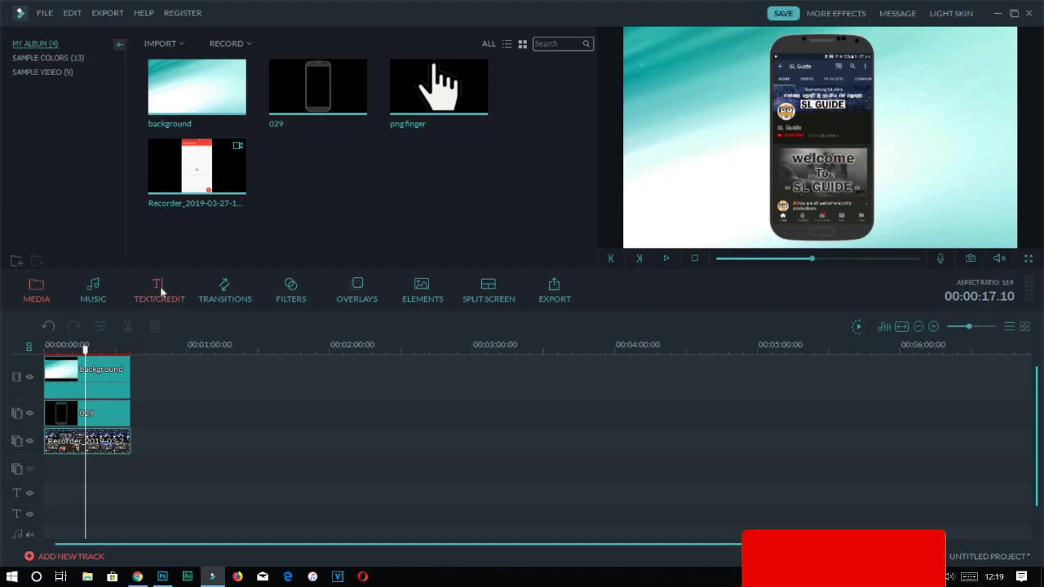
click(251, 132)
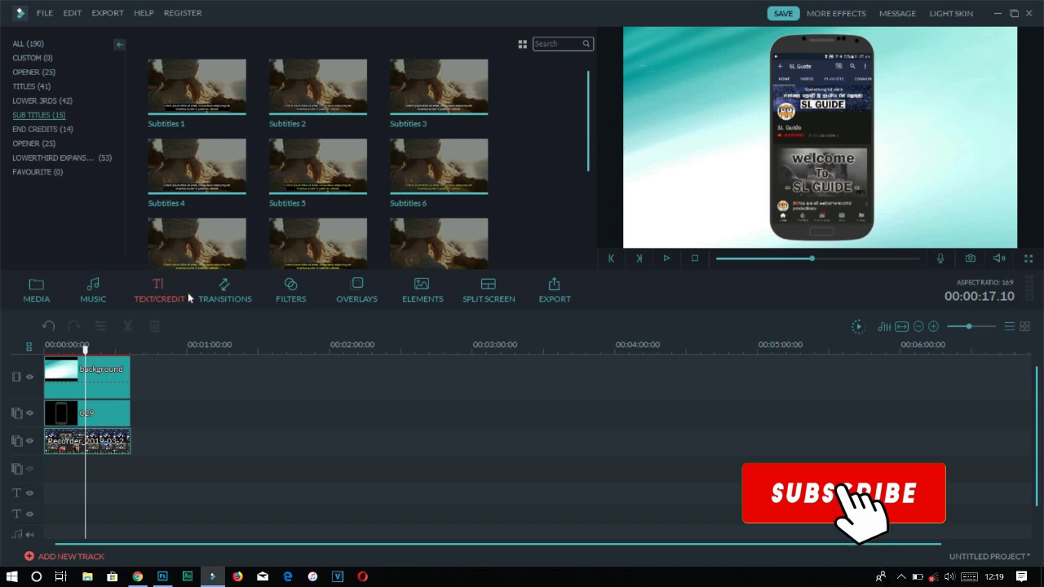
drag(189, 90, 91, 493)
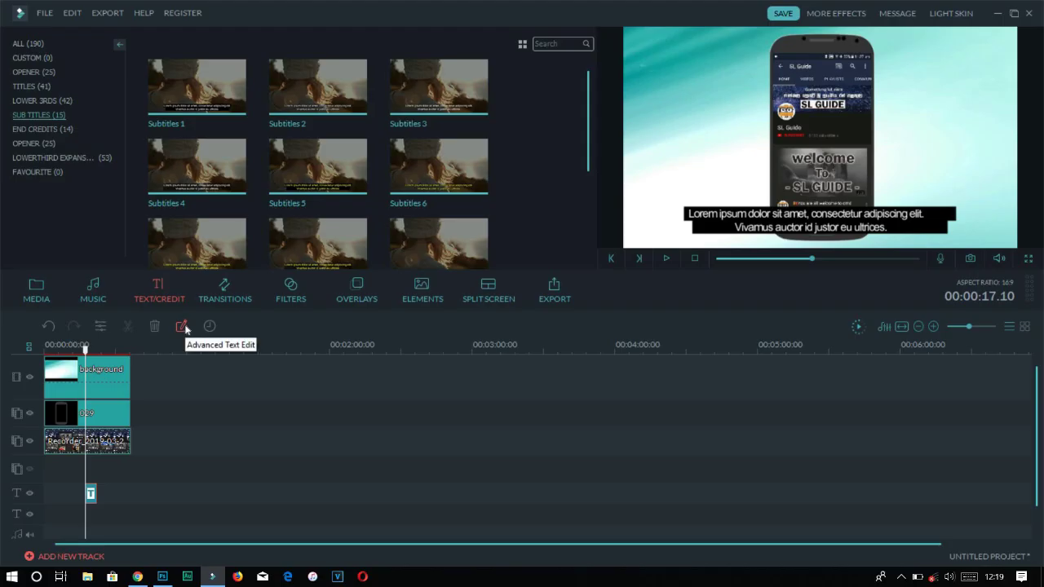
click(286, 276)
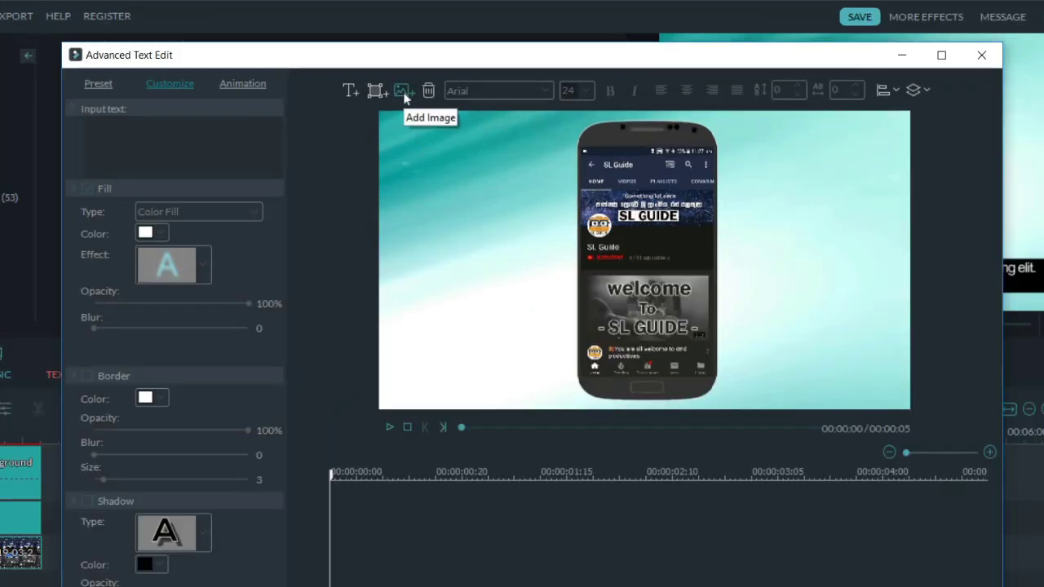
Insert the png finger image into the title, shrink it and place it over the channel's subscribe button
click(403, 92)
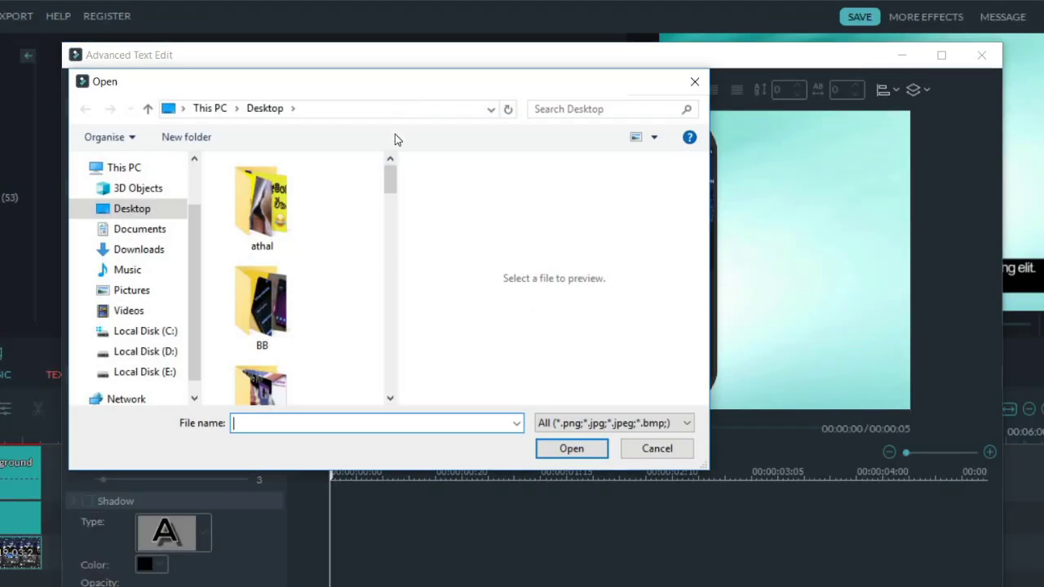
scroll(333, 321, down, 5)
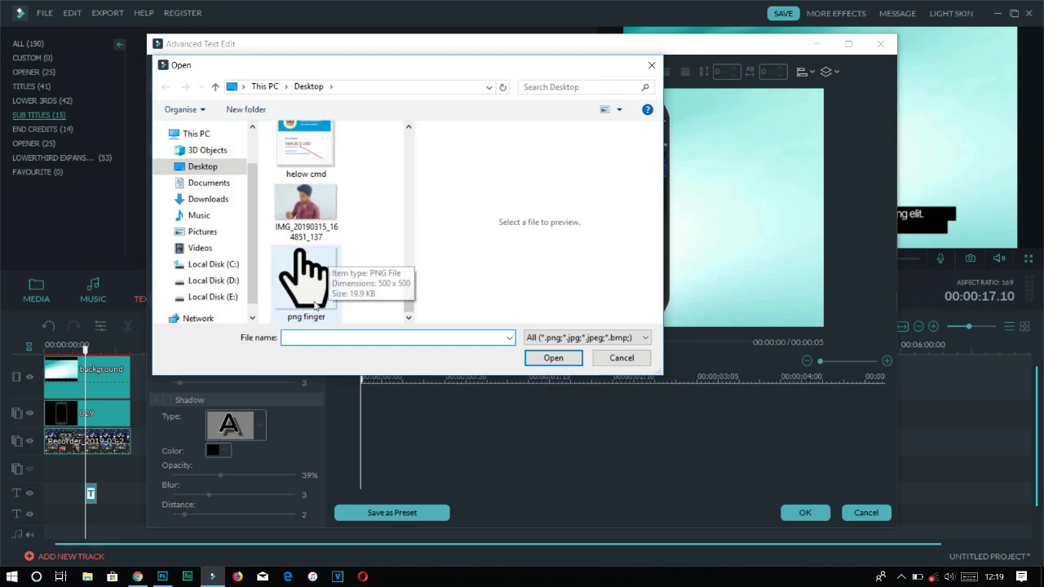
click(308, 302)
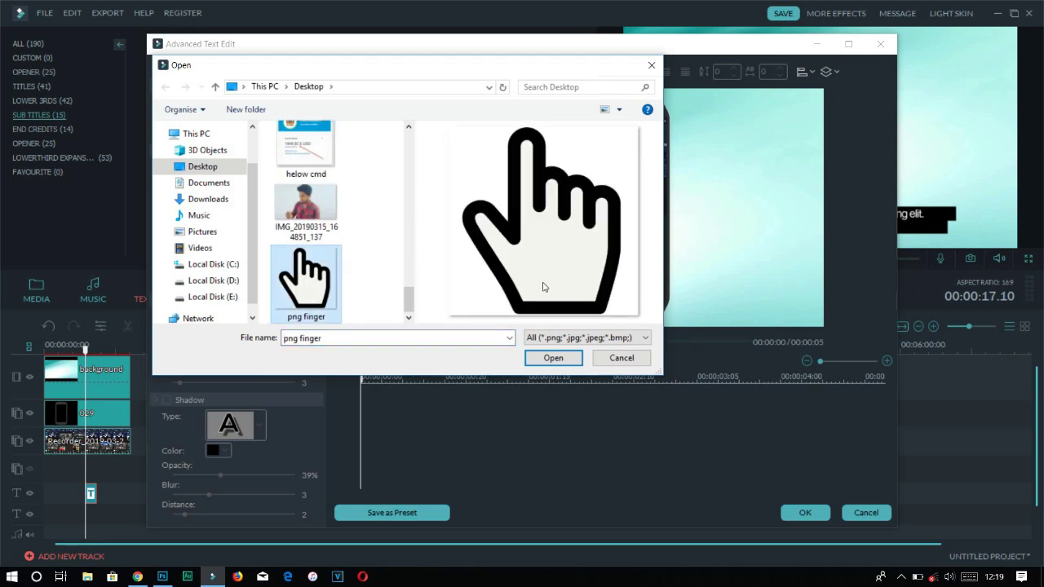
click(555, 361)
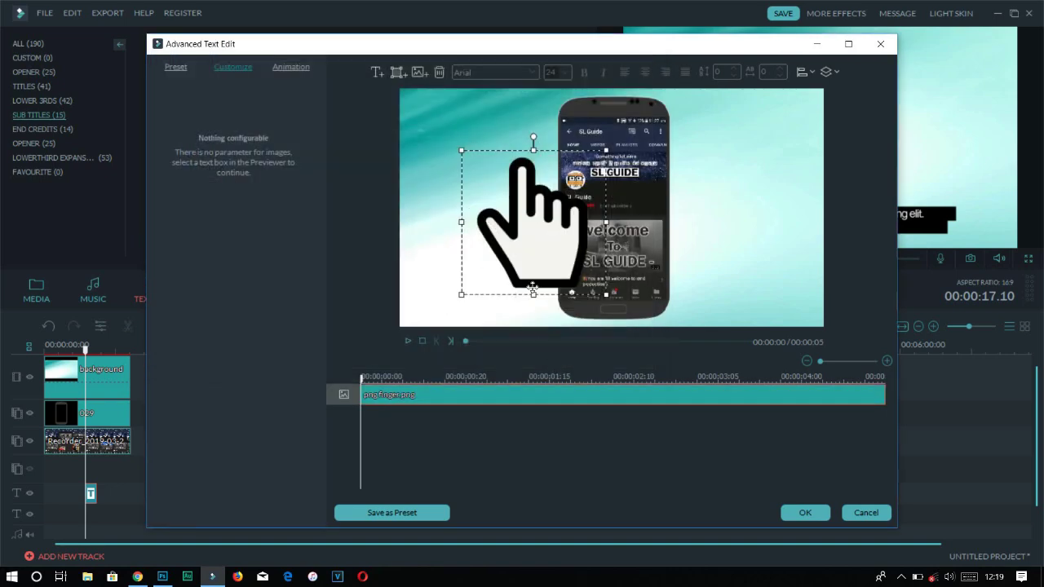
drag(606, 150, 583, 226)
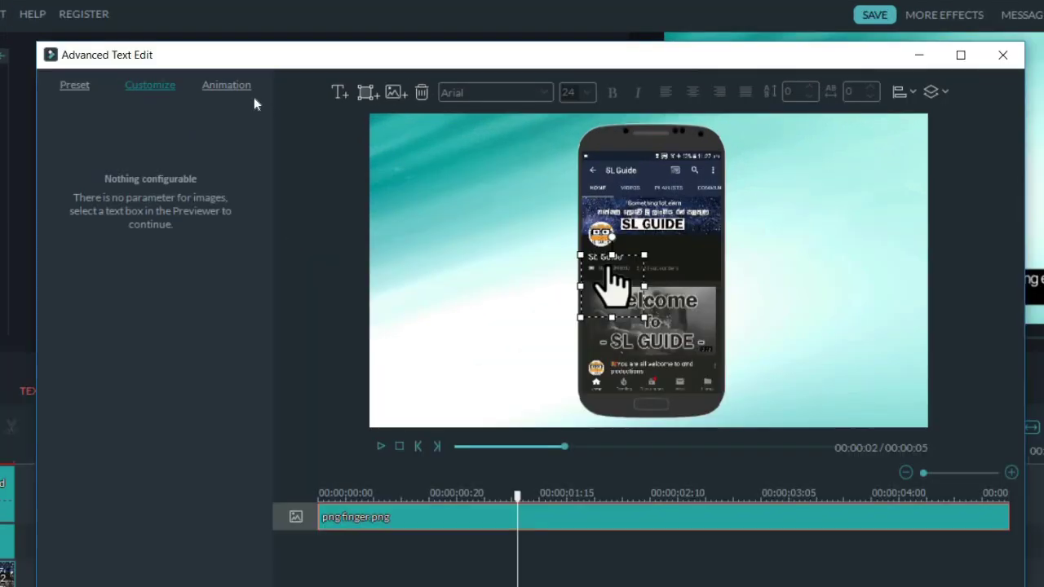
Apply the Up Dir Insert animation to the finger image, preview it and accept the title edits
click(301, 69)
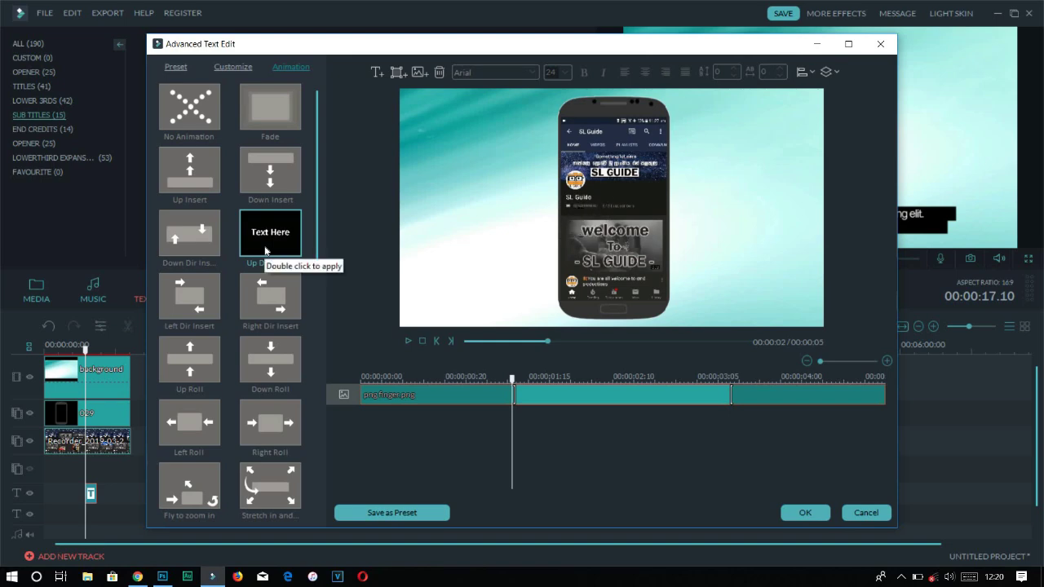
double_click(265, 251)
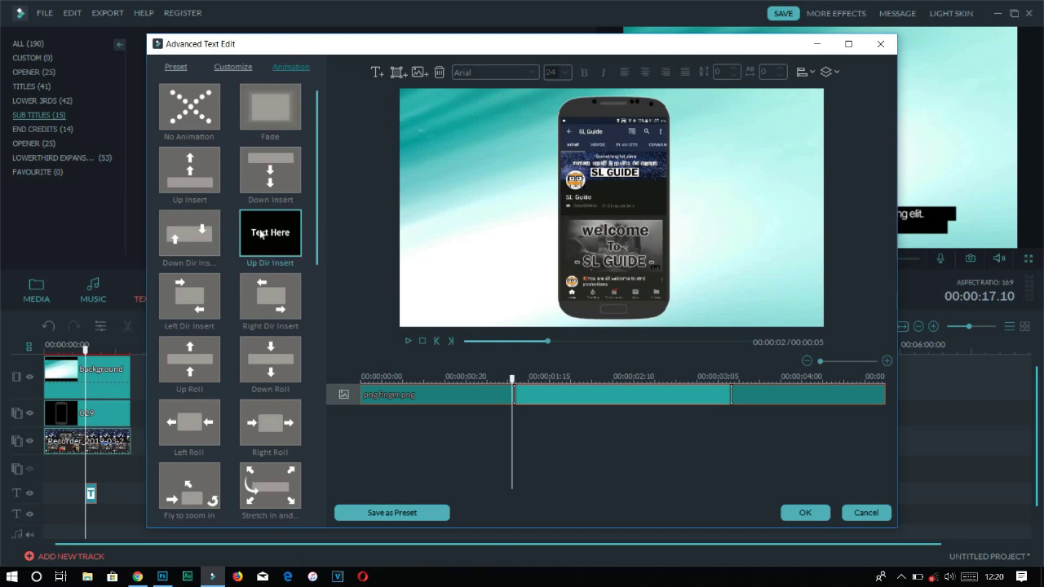
click(408, 341)
click(499, 398)
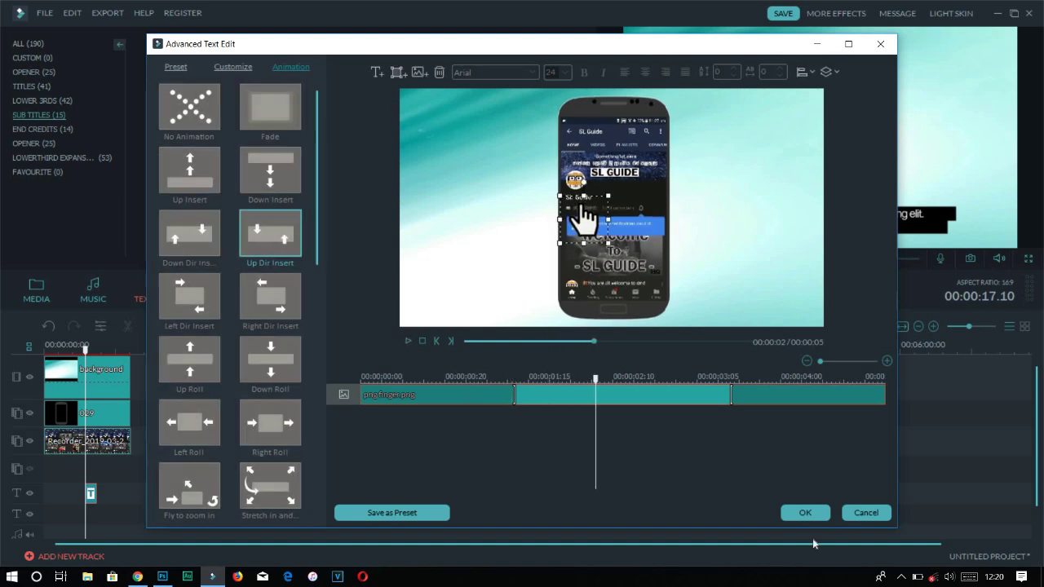
click(805, 513)
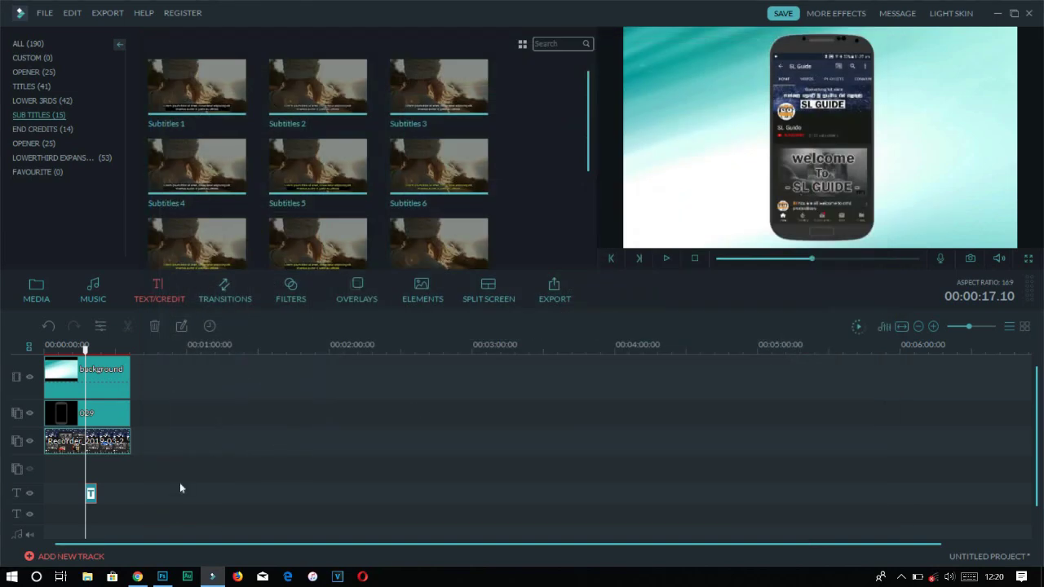
Play back the finger overlay and move its title clip to start at 00:00:16.00
click(668, 258)
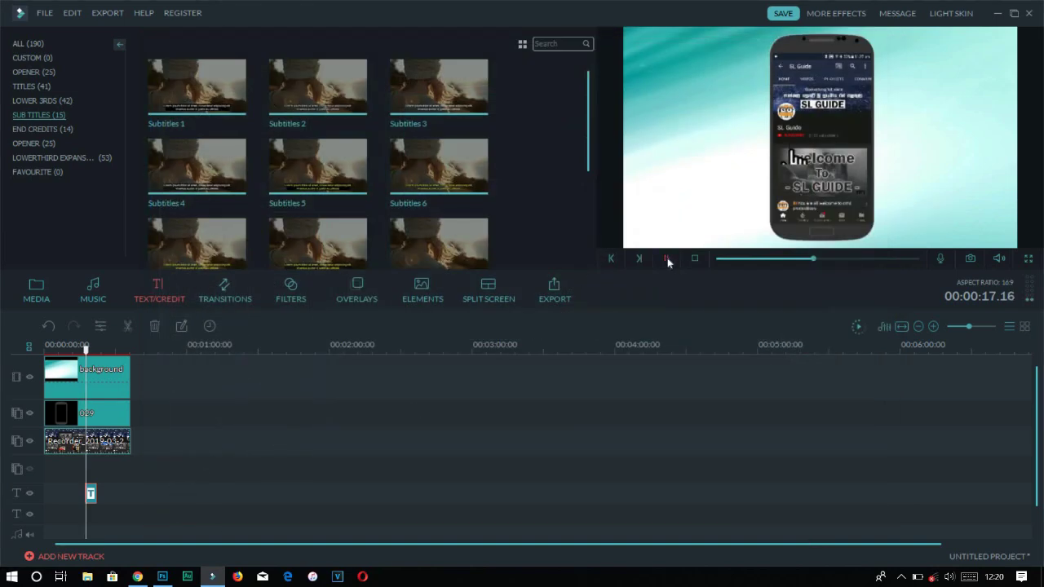
click(667, 258)
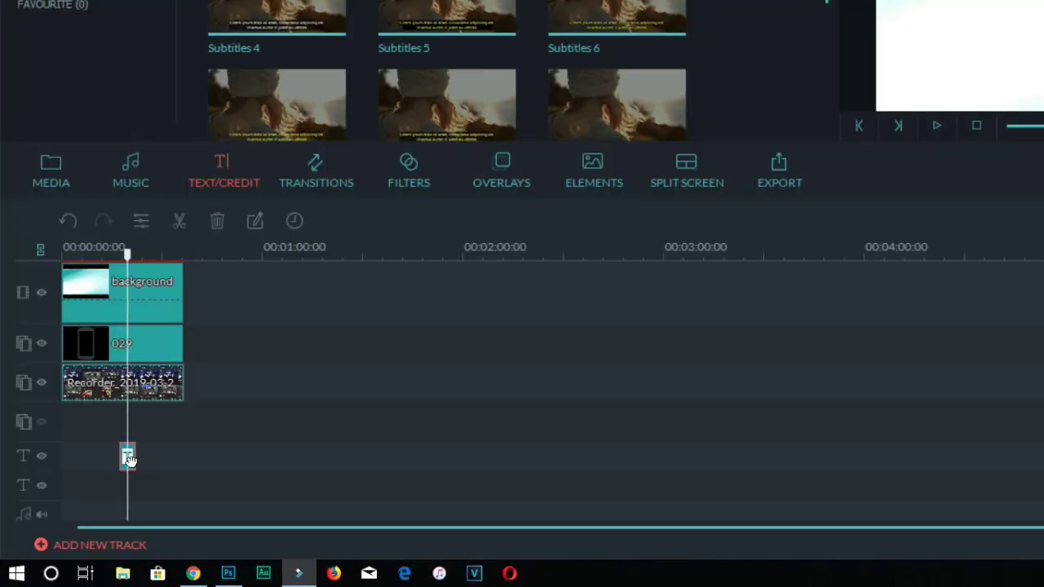
drag(127, 255, 115, 253)
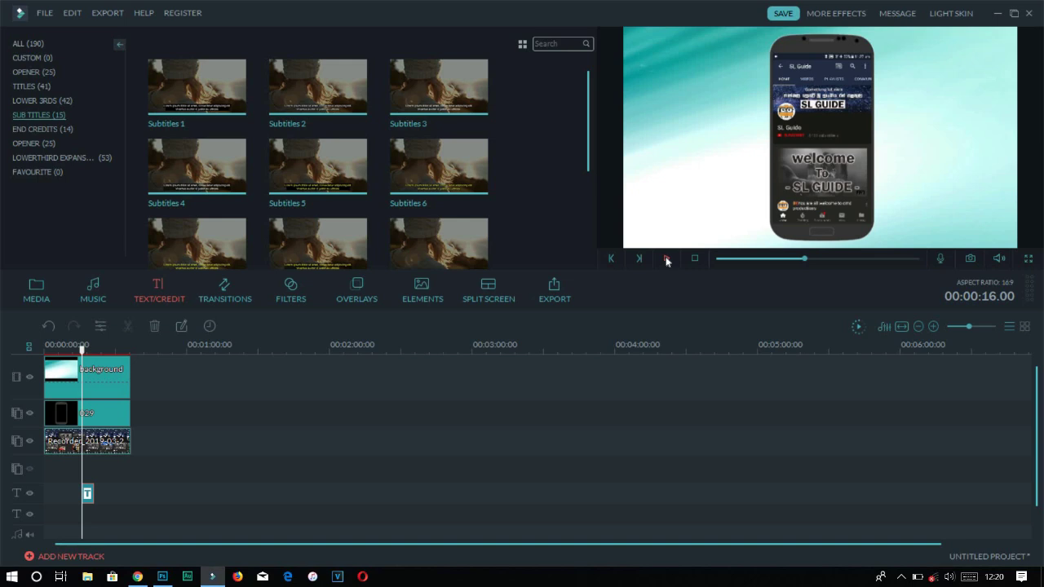
Adjust the finger title clip to start at 00:00:16.07 and play back its timing against the subscribe tap
click(667, 259)
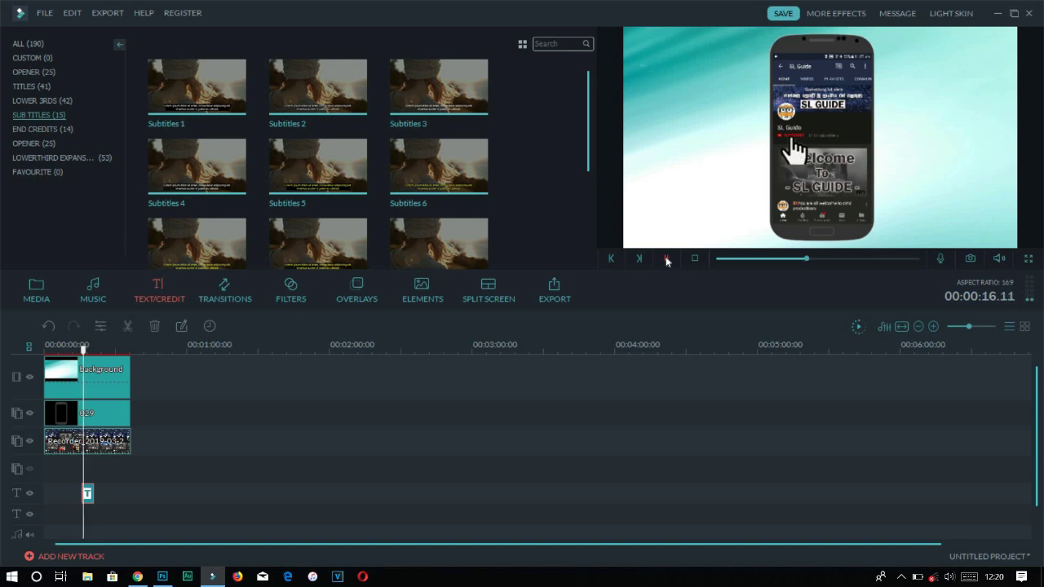
click(666, 259)
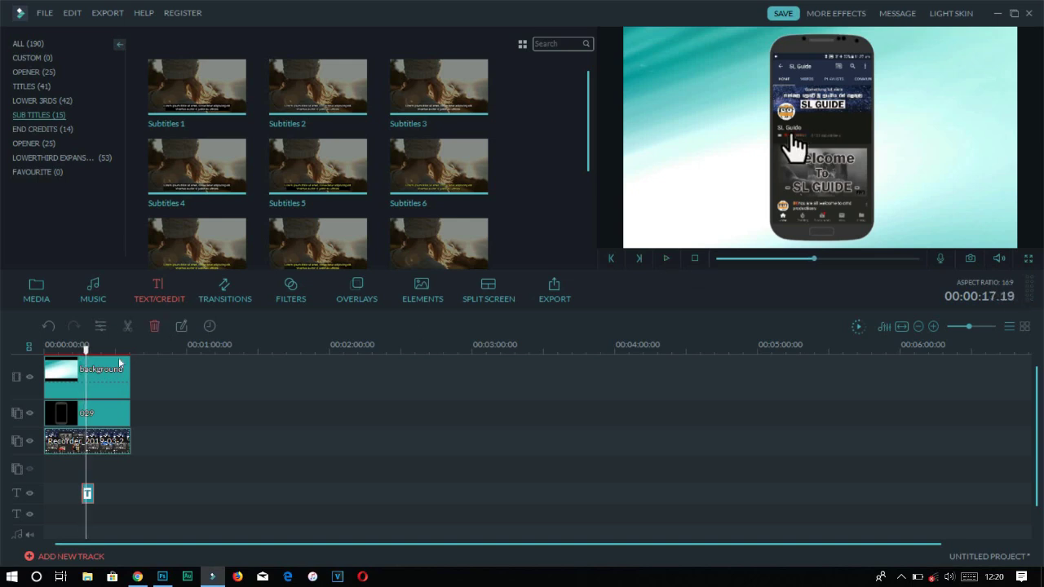
drag(88, 352, 87, 353)
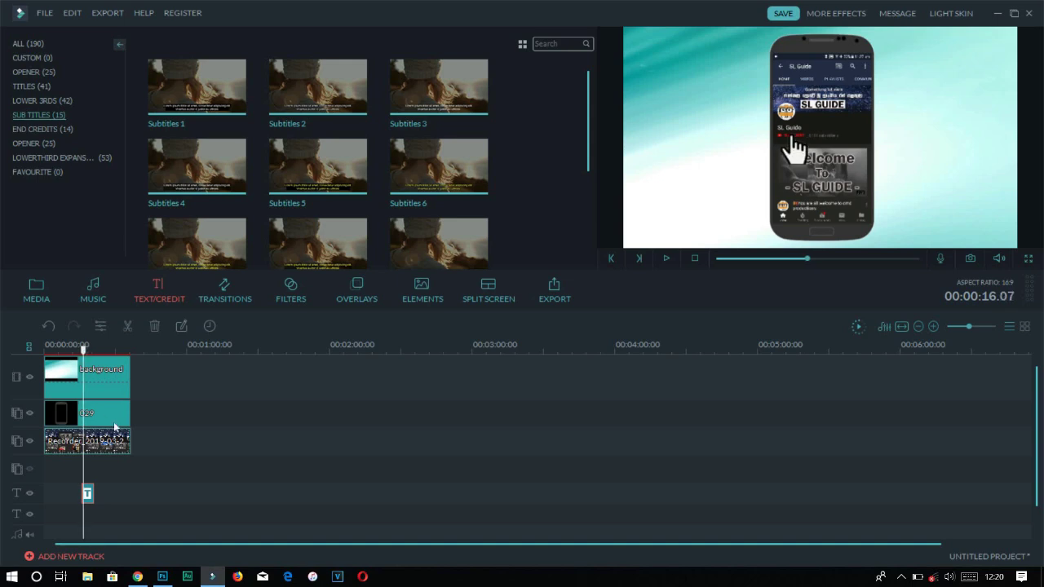
drag(93, 491, 86, 492)
click(665, 258)
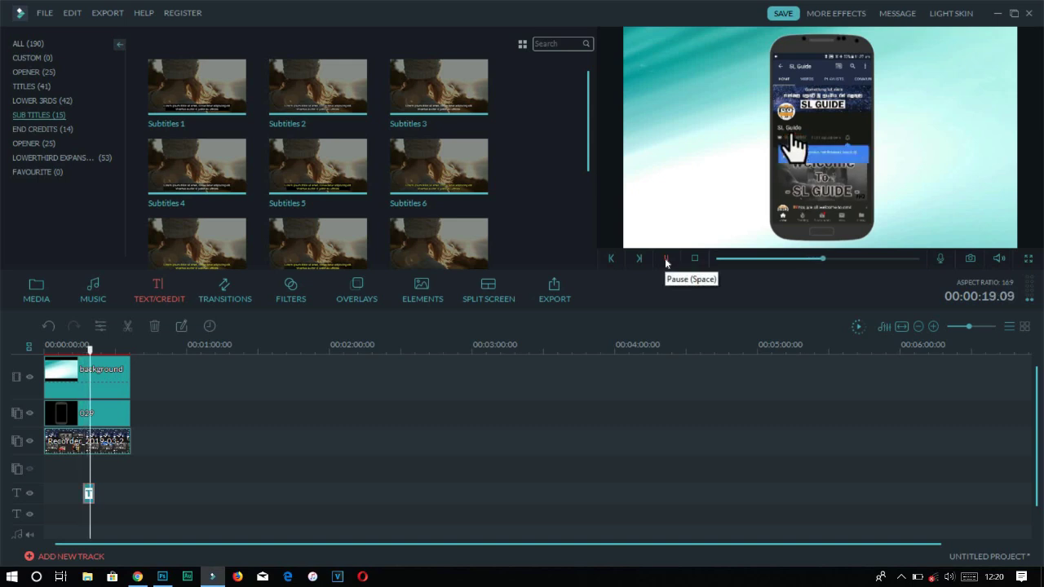
click(665, 258)
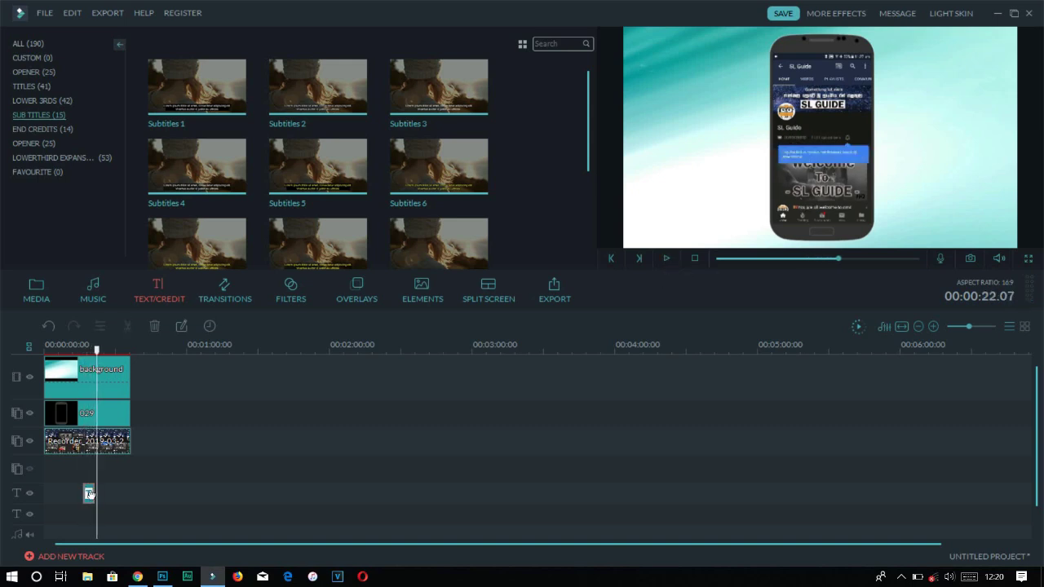
Copy the finger title clip and paste it on the same text track at 00:00:23.17
right_click(89, 495)
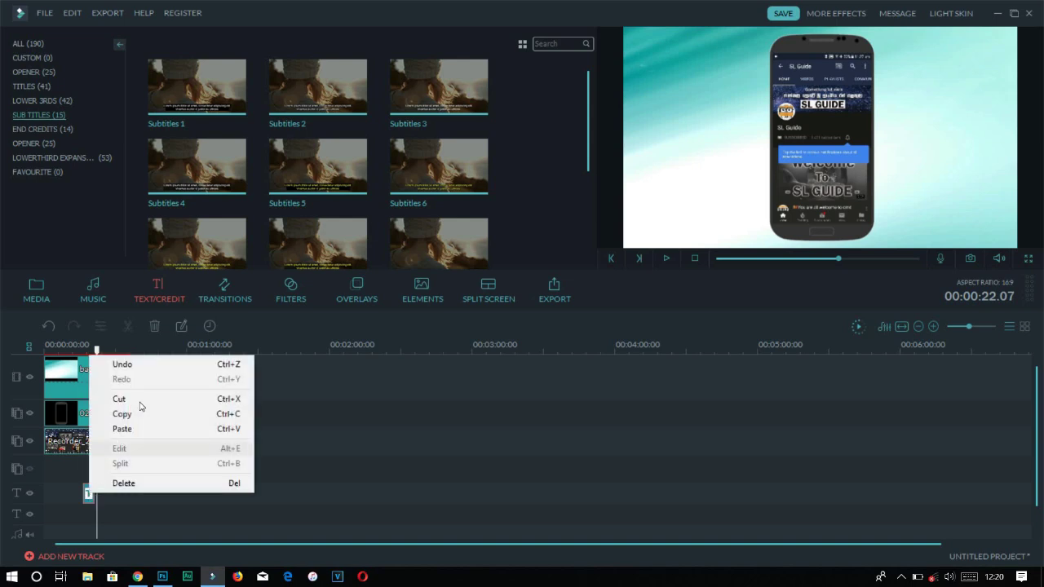
click(141, 413)
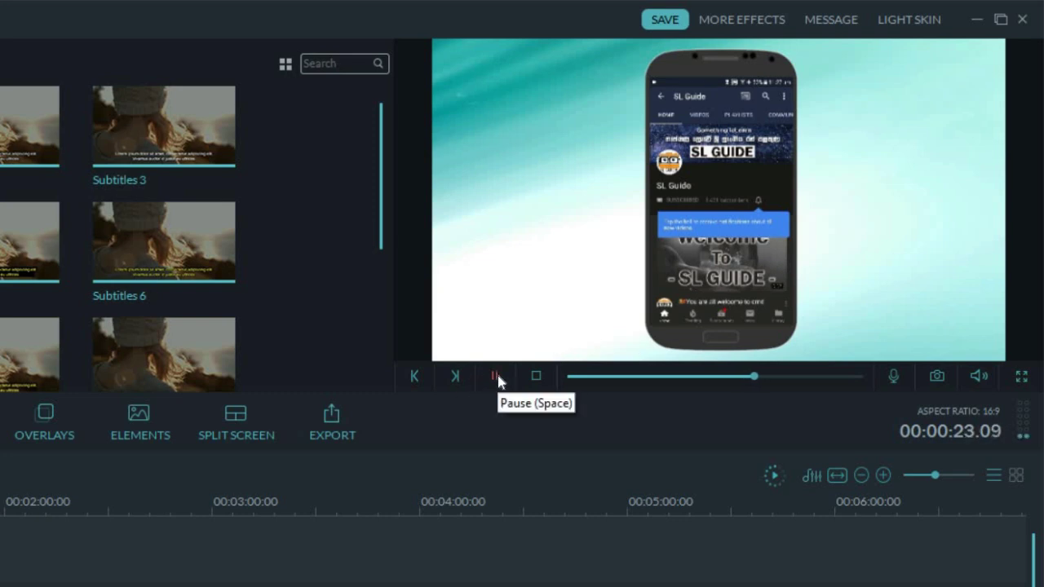
click(495, 377)
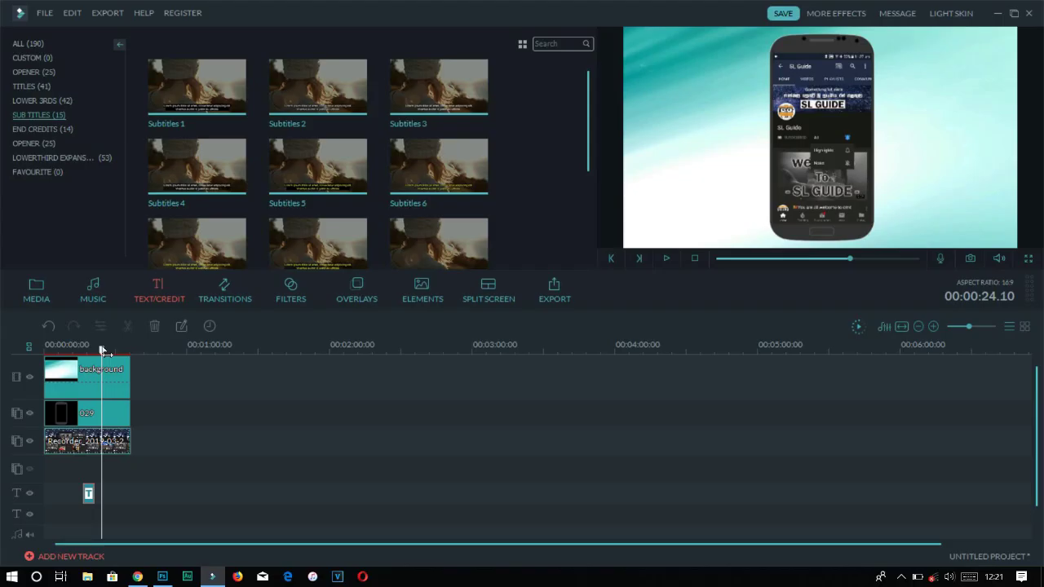
drag(104, 351, 100, 348)
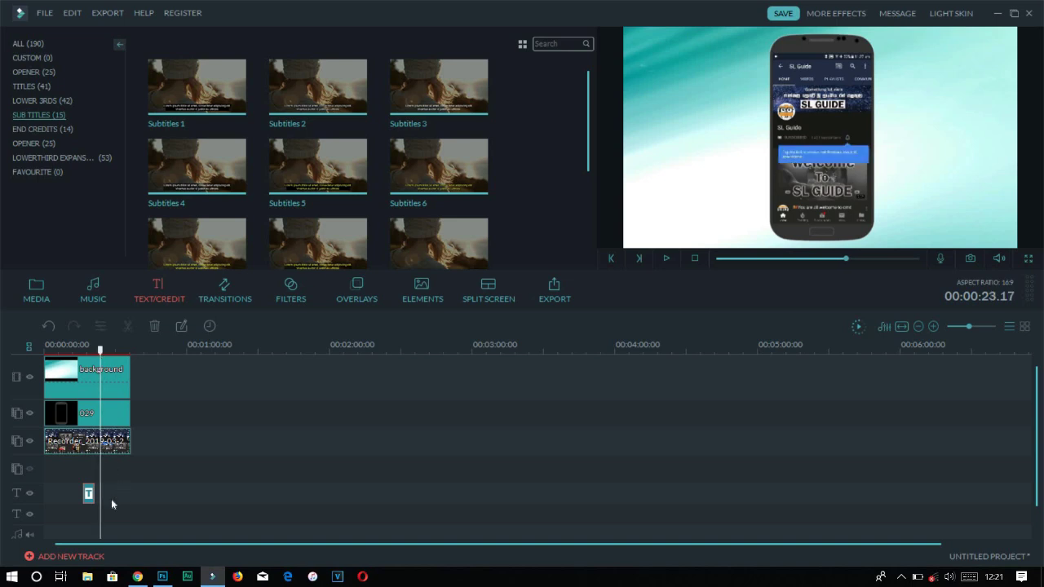
right_click(109, 492)
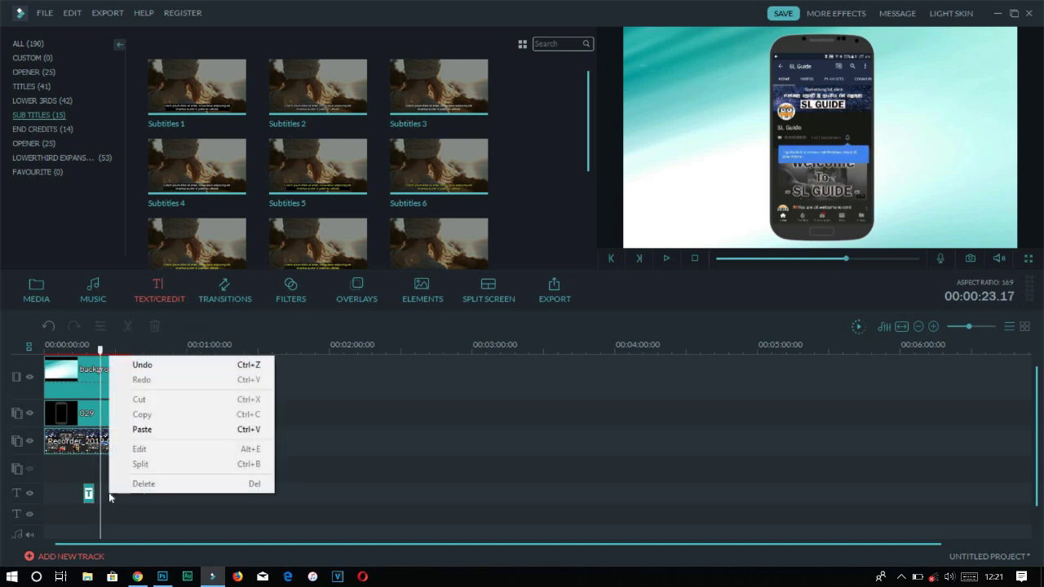
click(147, 429)
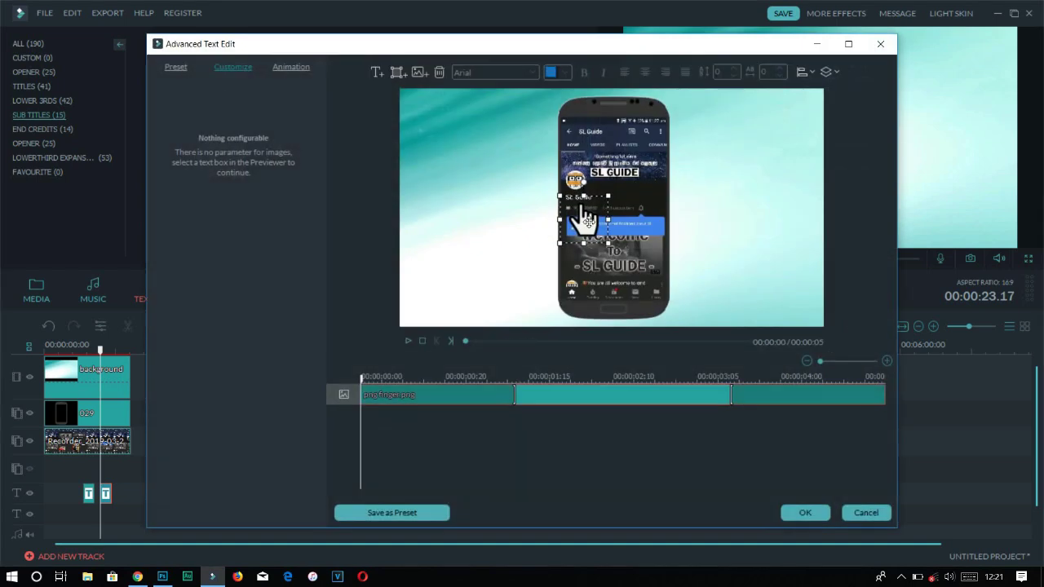
Move the finger in the pasted title onto the notification bell and shift its clip to start at 00:00:23.03
drag(587, 222, 650, 222)
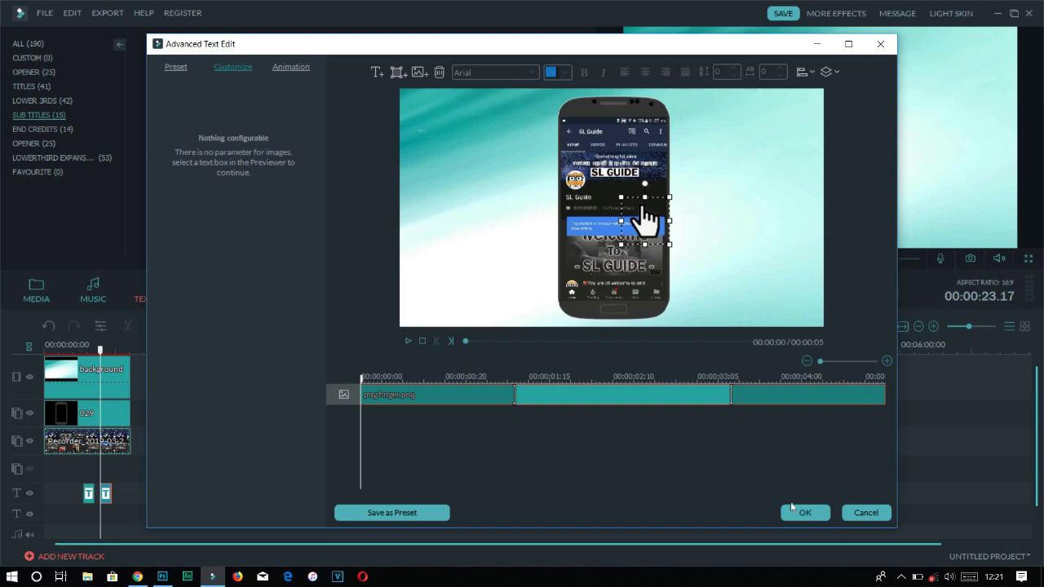
click(805, 513)
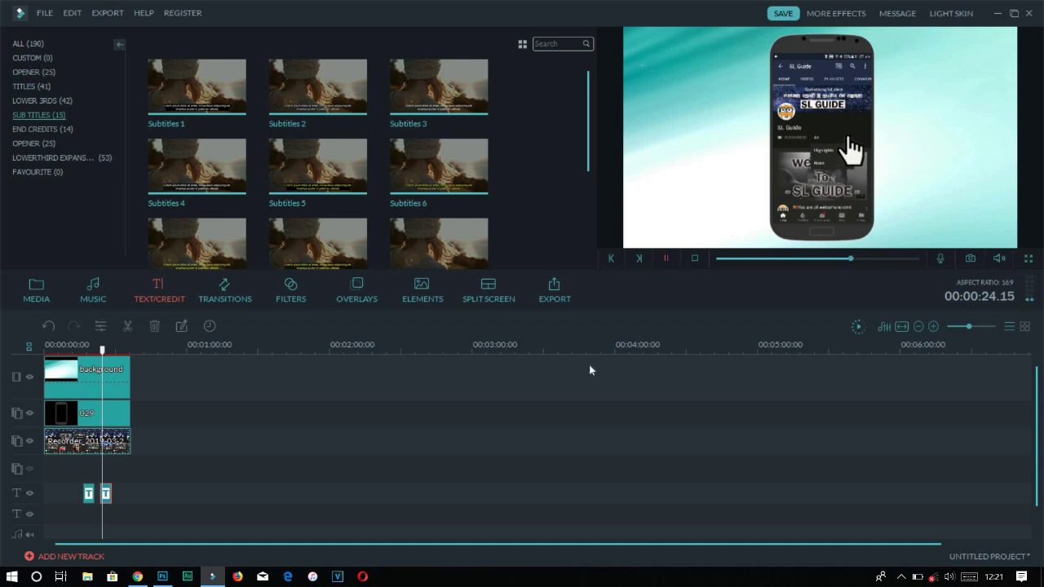
drag(105, 356, 98, 350)
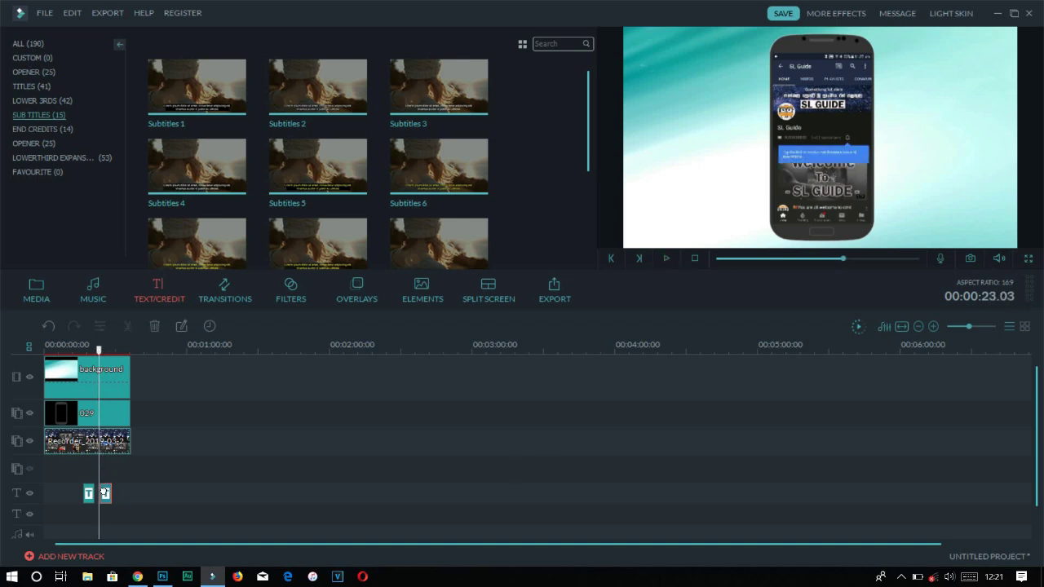
click(665, 259)
drag(118, 355, 105, 447)
right_click(106, 495)
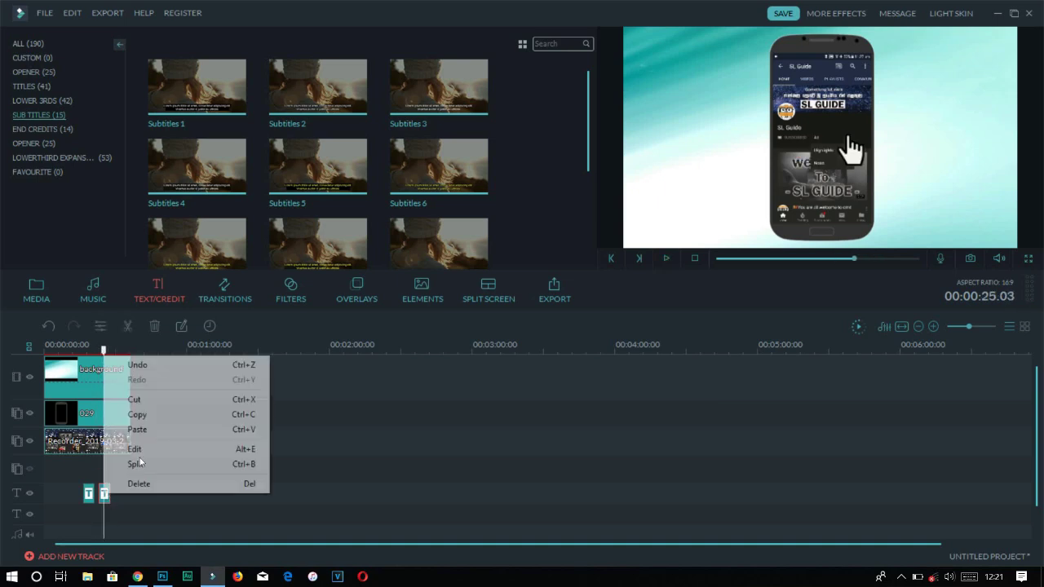
click(108, 500)
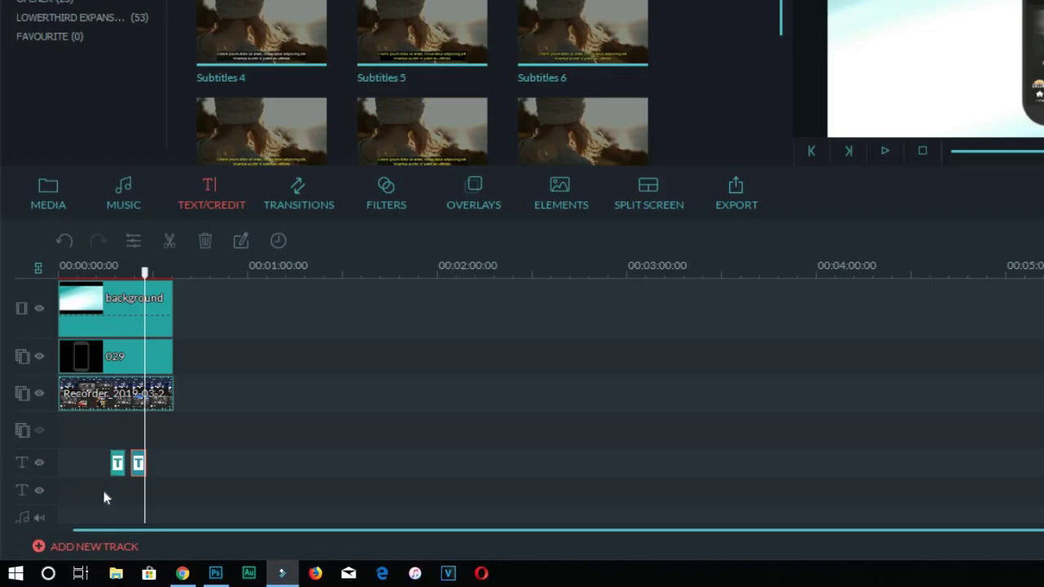
Set the number of text tracks to 3 in the Track Manager
click(73, 547)
click(691, 169)
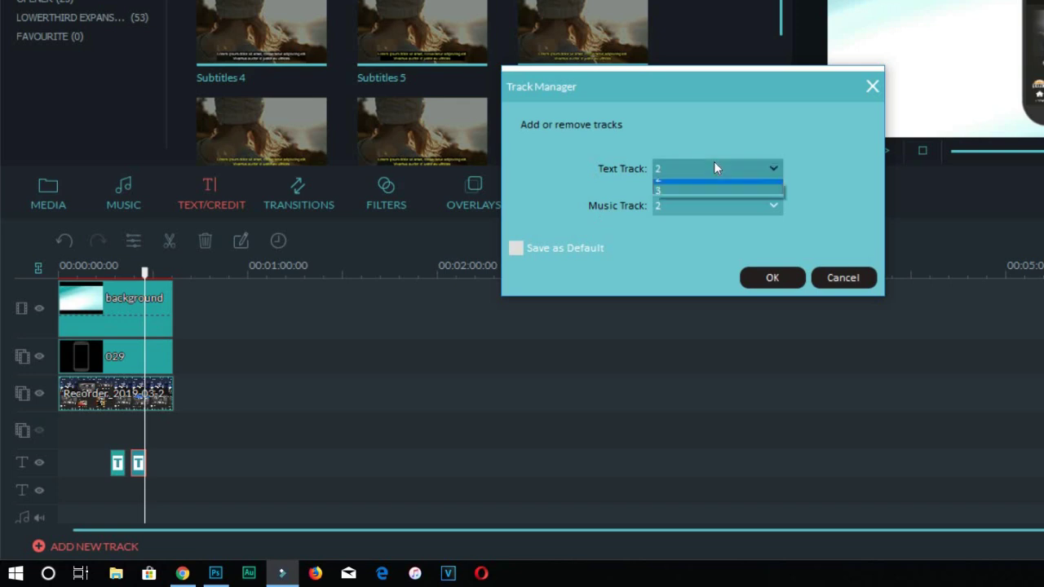
click(674, 214)
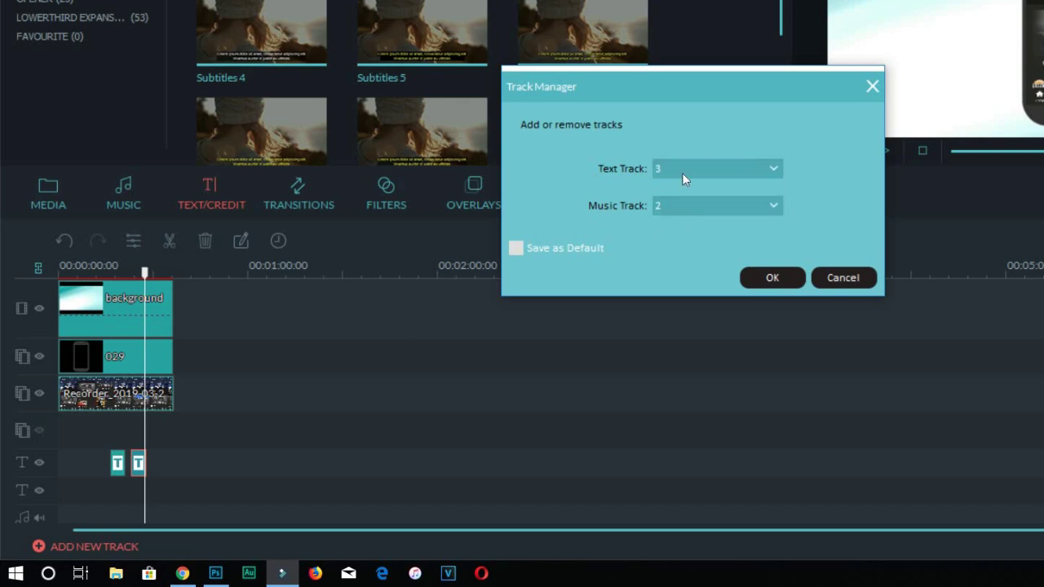
key(Return)
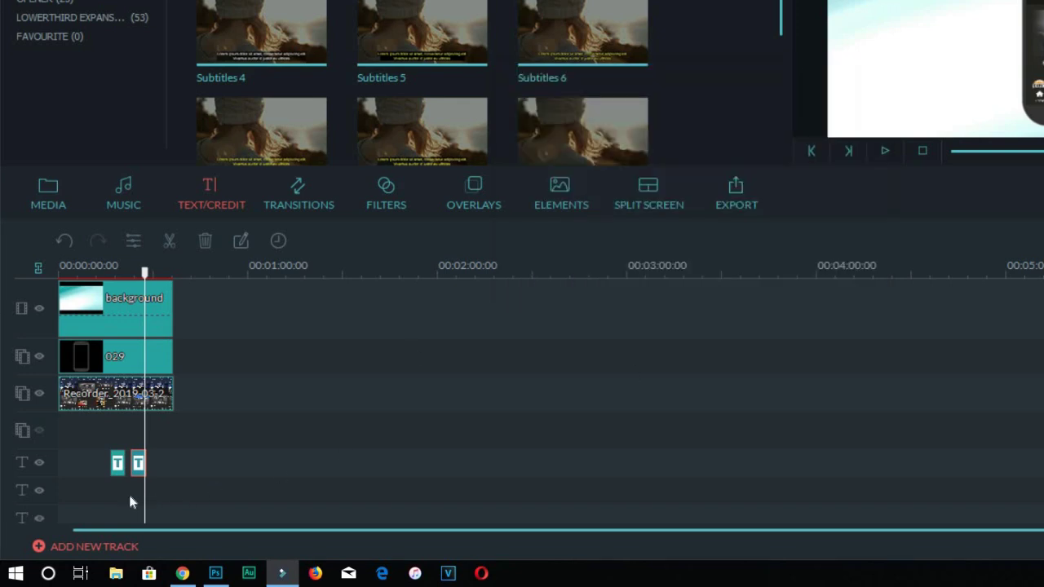
Add the Subtitles 1 preset to the second text track at 00:00:23.03 and open its advanced text editor
mouse_move(200, 90)
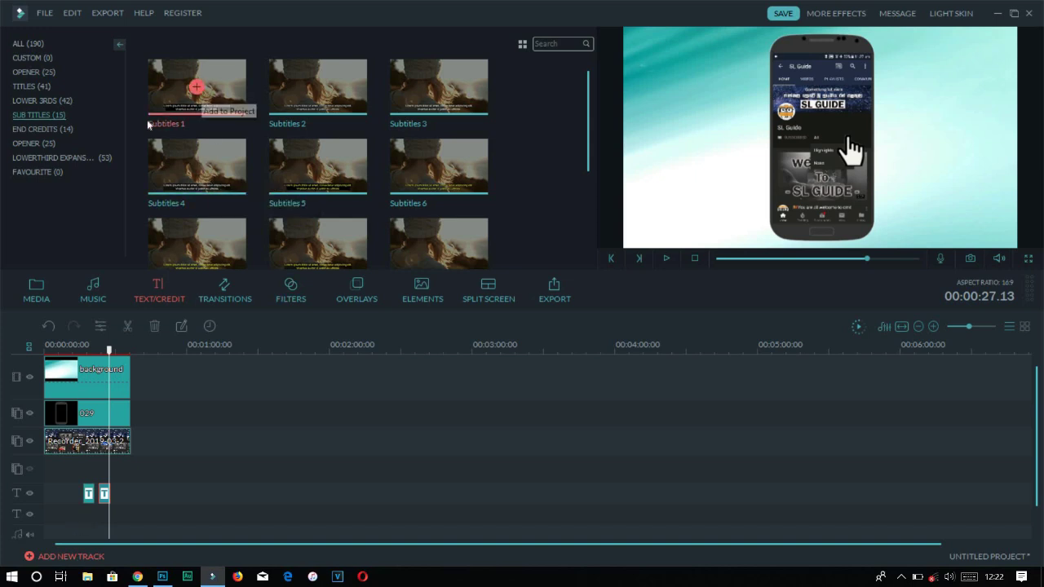
drag(207, 95, 104, 515)
click(182, 326)
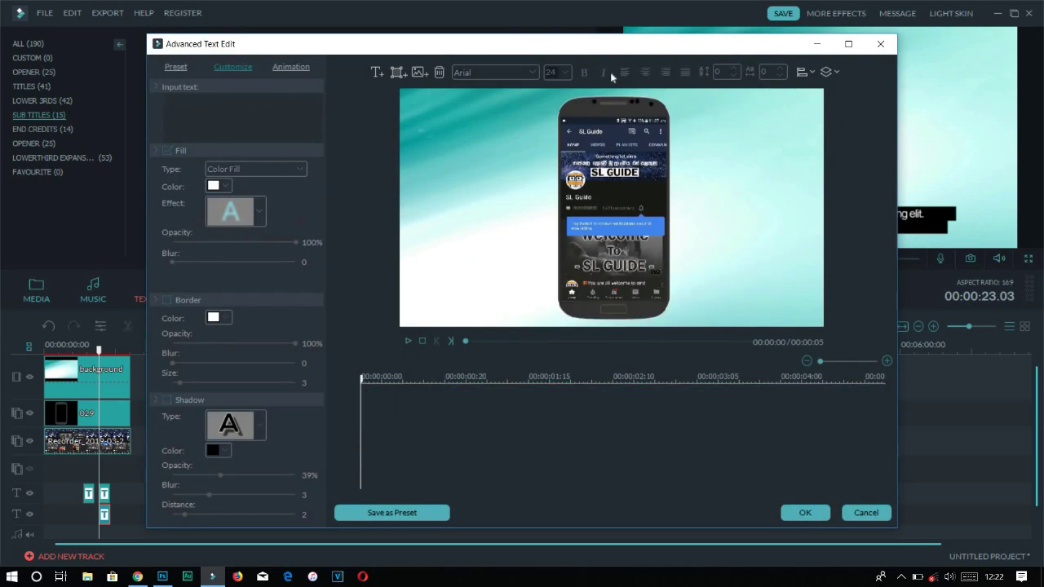
Add a text box beside the phone with a black fill colour and the text "Press The Bell Icon"
double_click(461, 161)
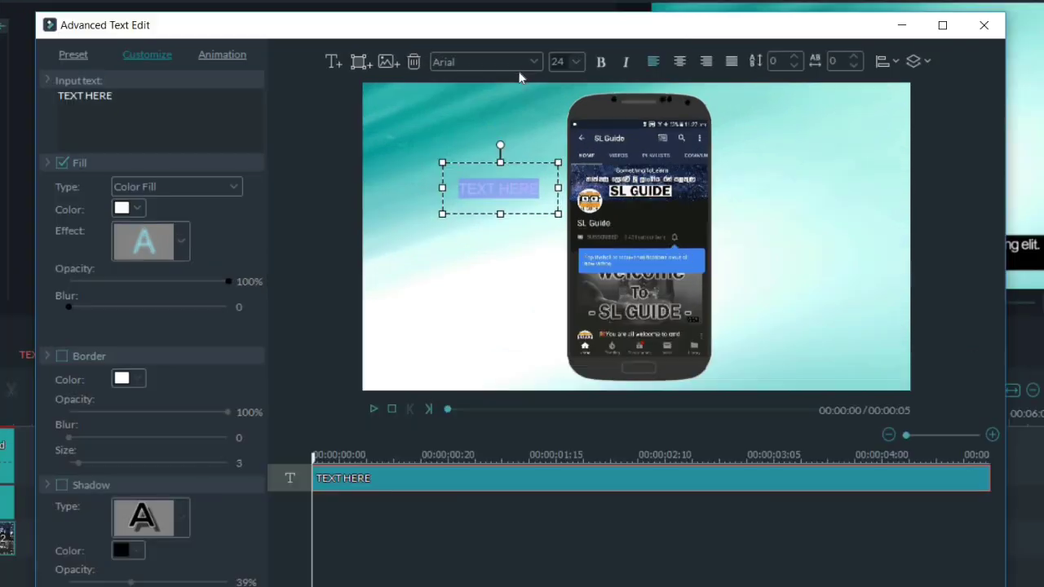
click(538, 60)
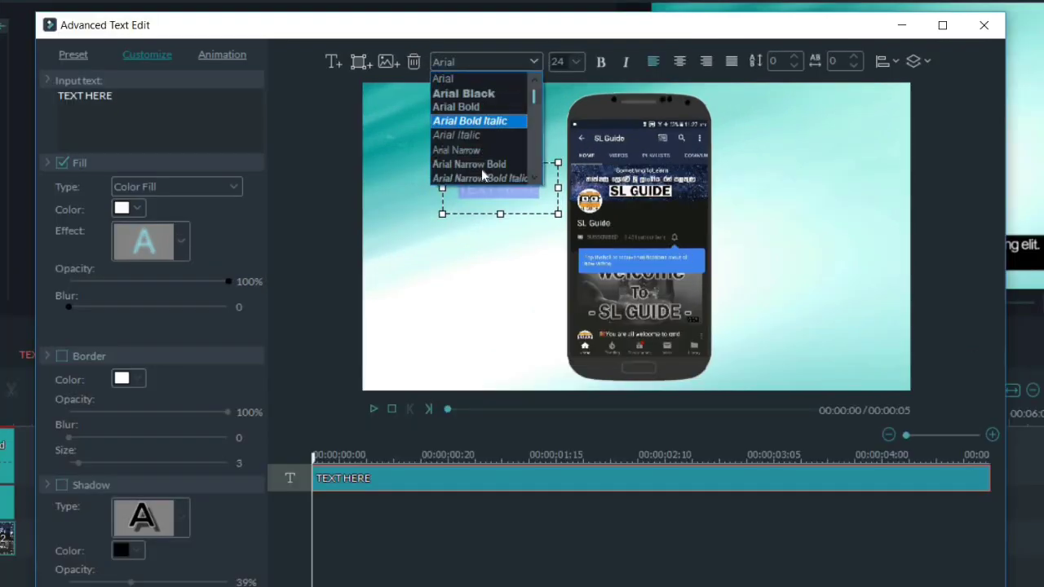
click(121, 212)
click(121, 210)
click(120, 227)
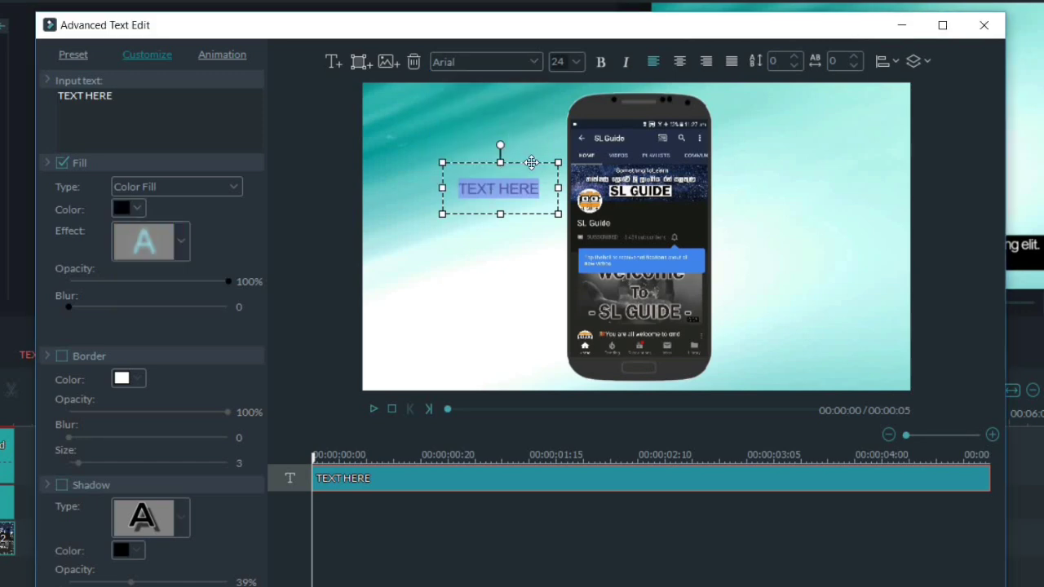
text(Press The Bell Icon)
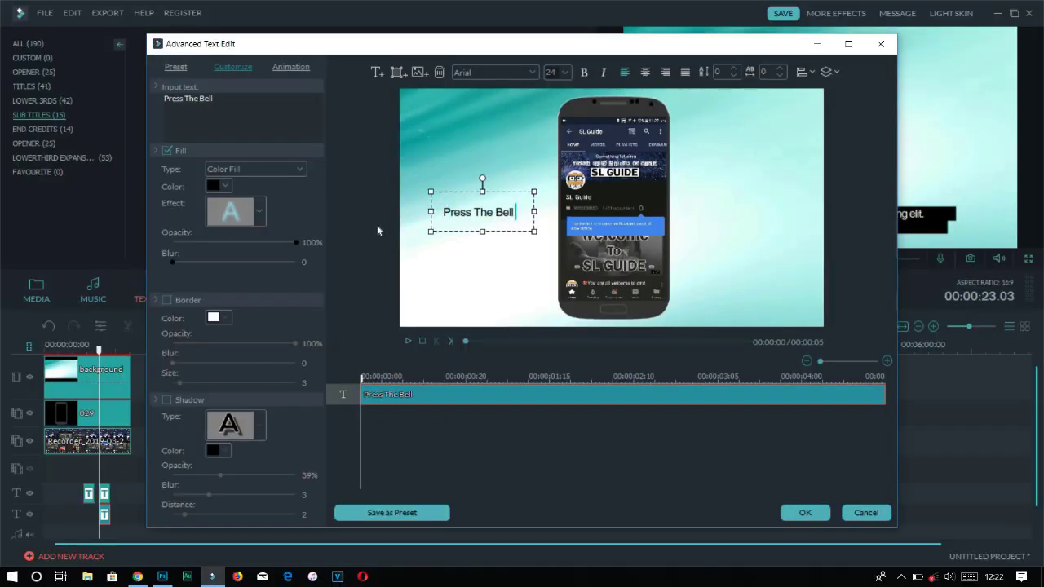
Enlarge the caption's font size to 36 and shift the caption into the free space beside the phone
click(558, 71)
click(551, 106)
drag(506, 190, 490, 180)
Apply the Erase animation to the caption and set its font size to 32
click(295, 69)
drag(318, 155, 318, 333)
scroll(318, 333, down, 1)
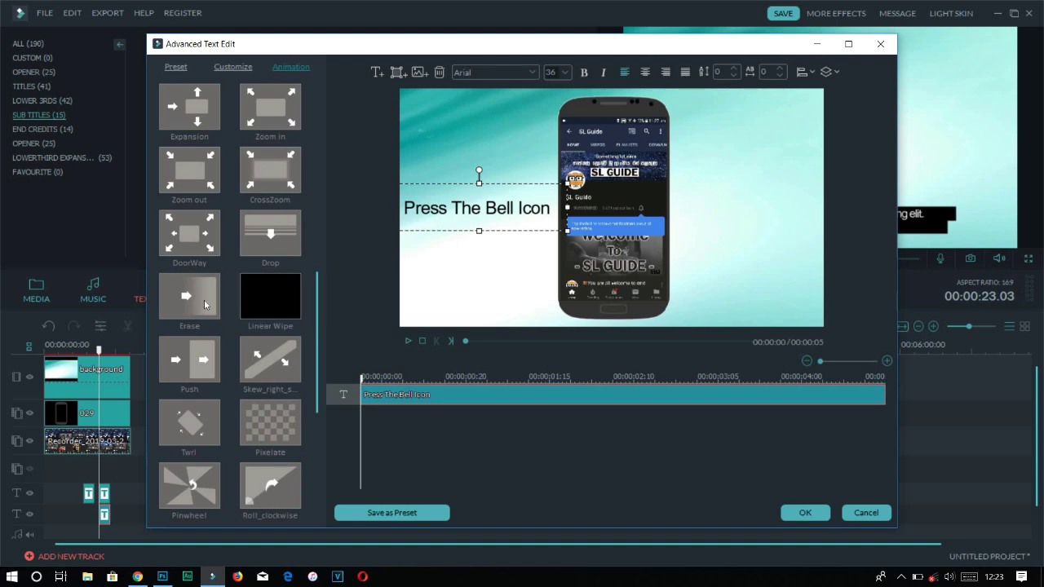
double_click(204, 301)
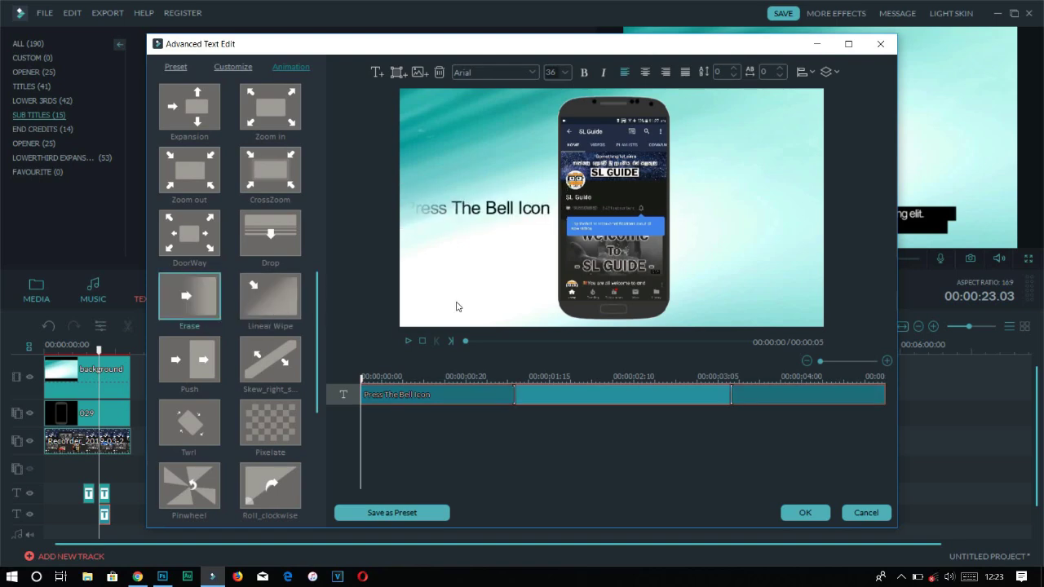
scroll(563, 72, down, 1)
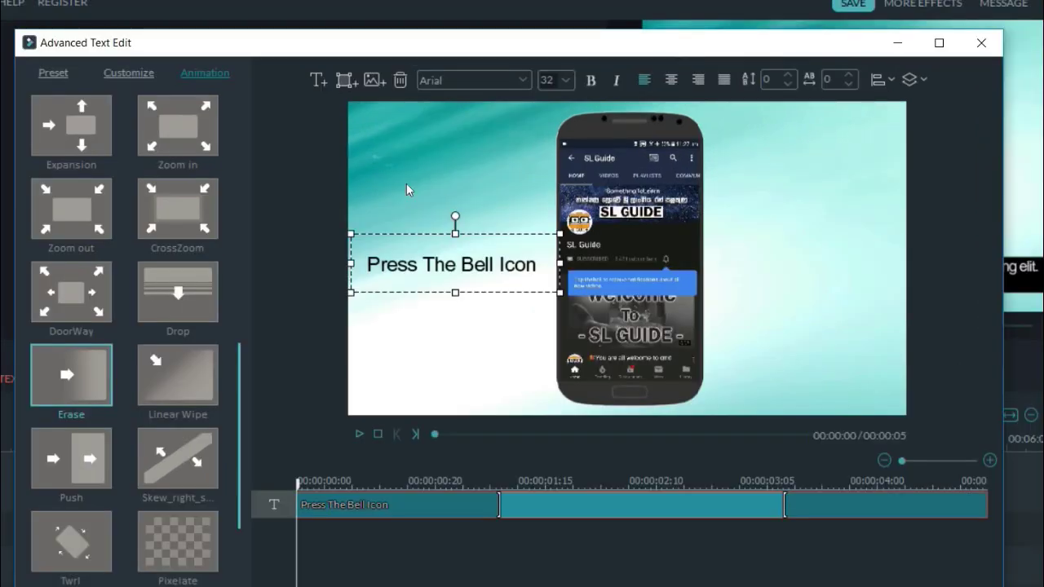
Insert the bell image d15ca20b9e from the Desktop and place it on the opposite side of the phone from the caption
click(372, 79)
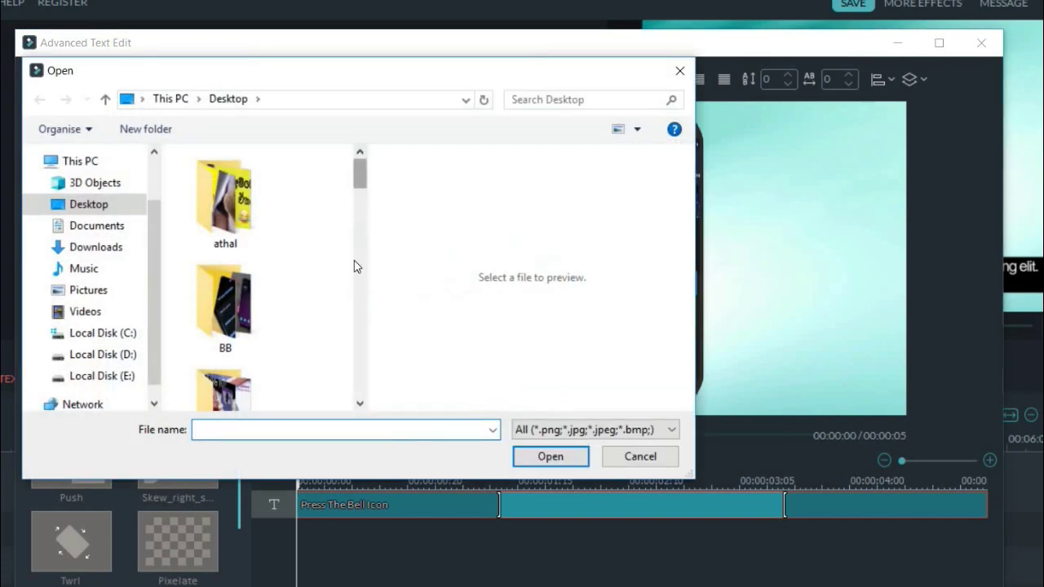
scroll(355, 260, down, 5)
scroll(343, 245, up, 3)
click(304, 167)
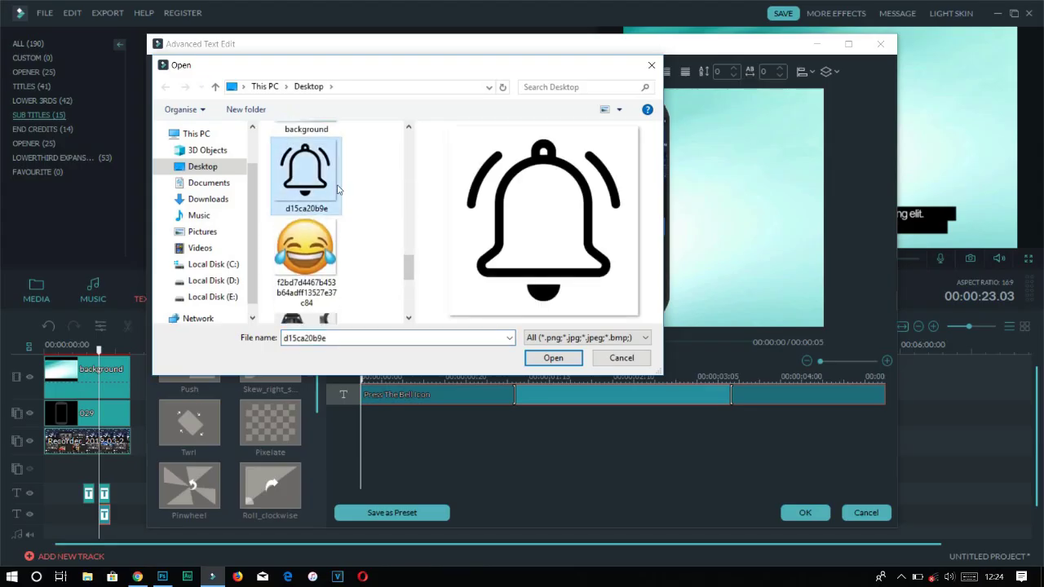
click(553, 357)
drag(566, 144, 745, 210)
Apply the Linear Wipe animation to the bell image and close the advanced text editor, keeping the changes
scroll(234, 234, down, 1)
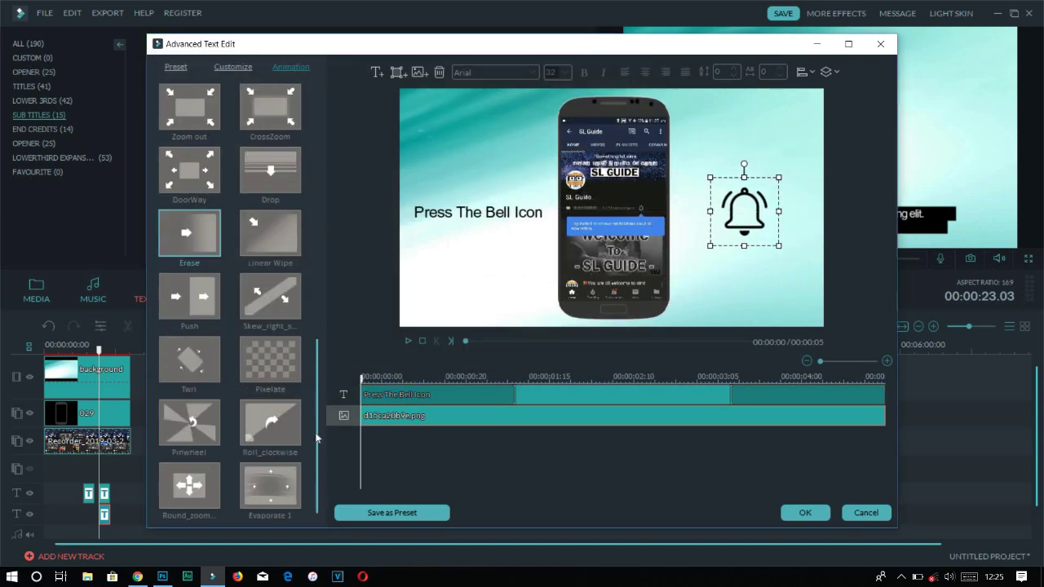
click(189, 297)
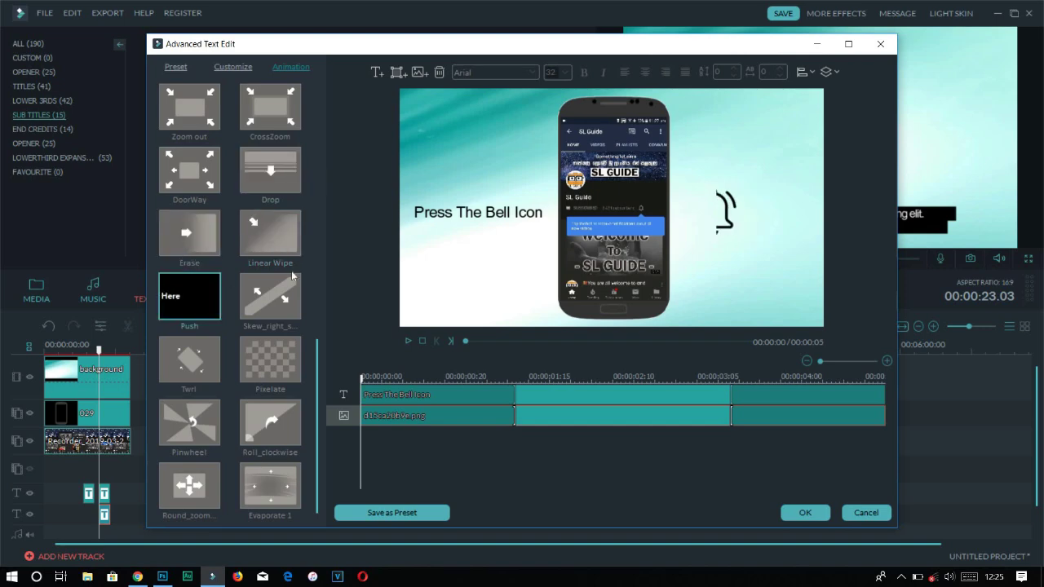
click(273, 238)
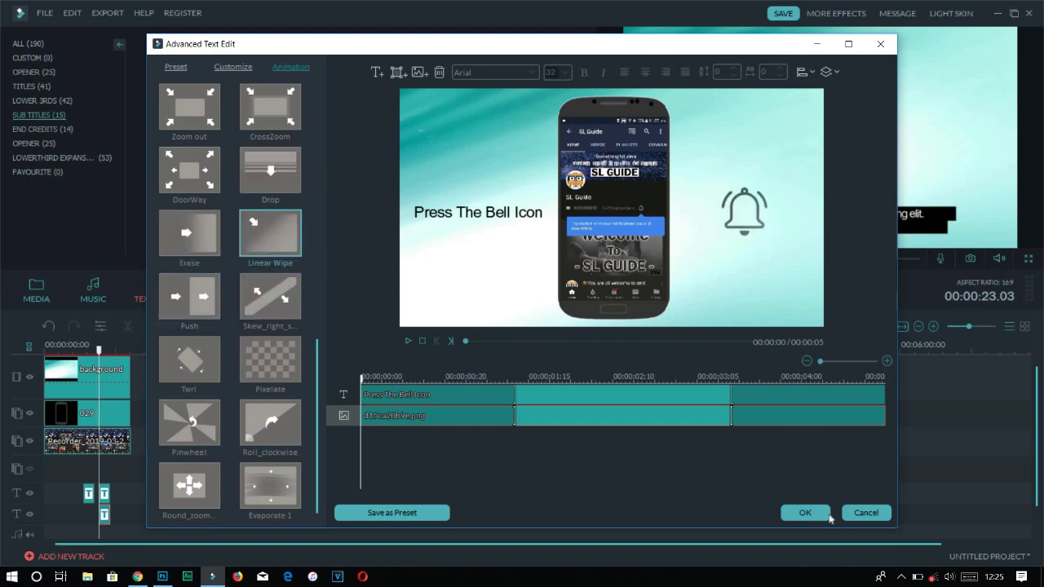
click(805, 512)
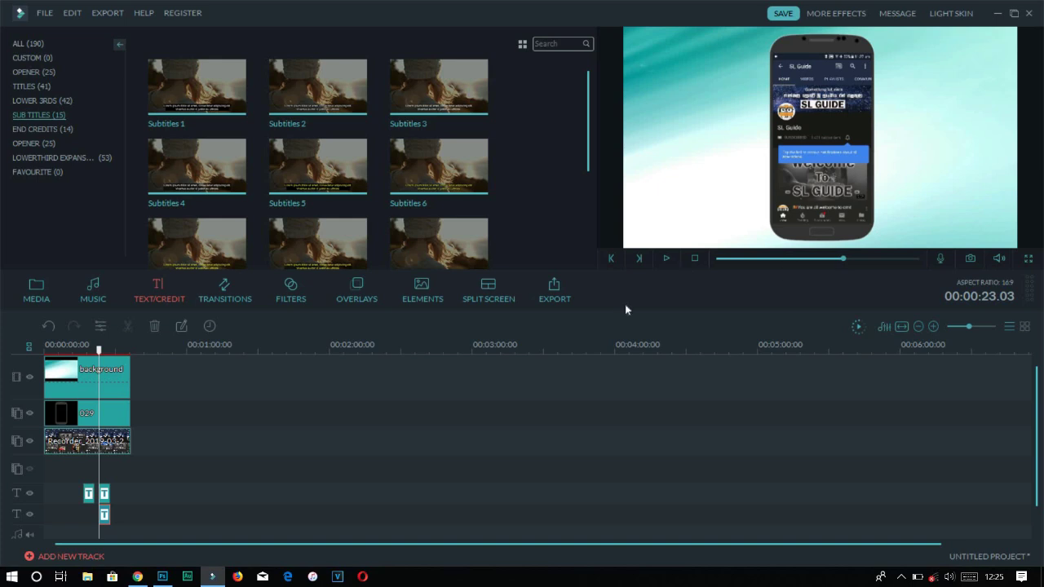
Play the timeline from just before the first finger title to preview the overlays
drag(101, 350, 76, 350)
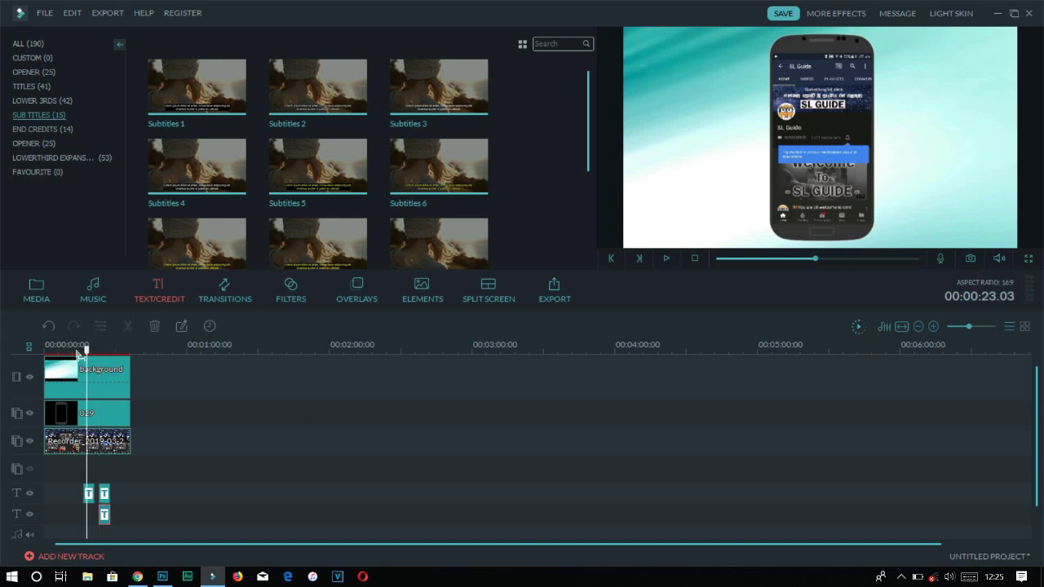
click(667, 260)
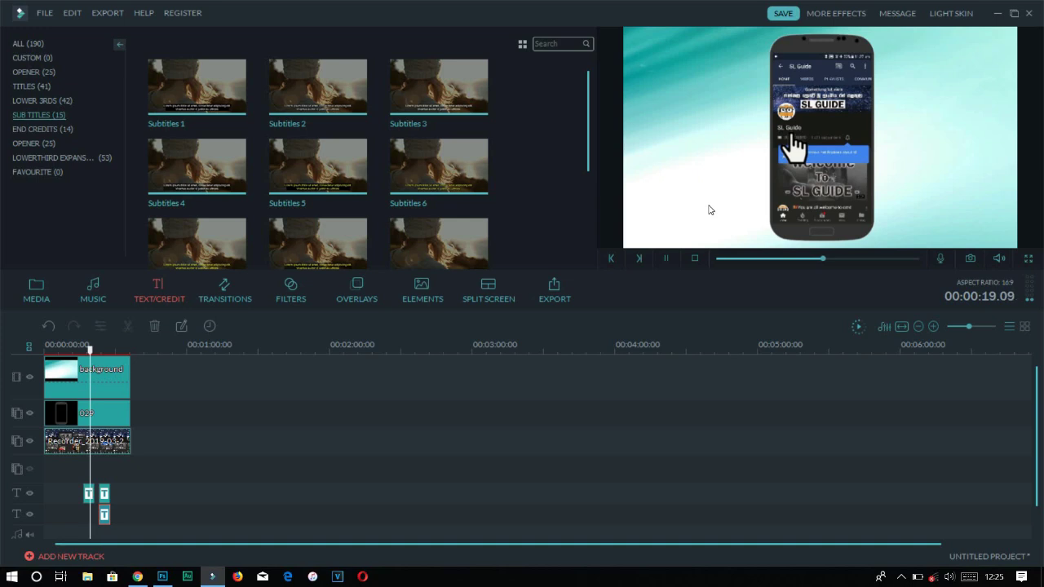
Export the project as an MP4 named Subscribe intro to D:\Filmora\ with Best quality, 1280 x 720 and 25 fps
click(558, 295)
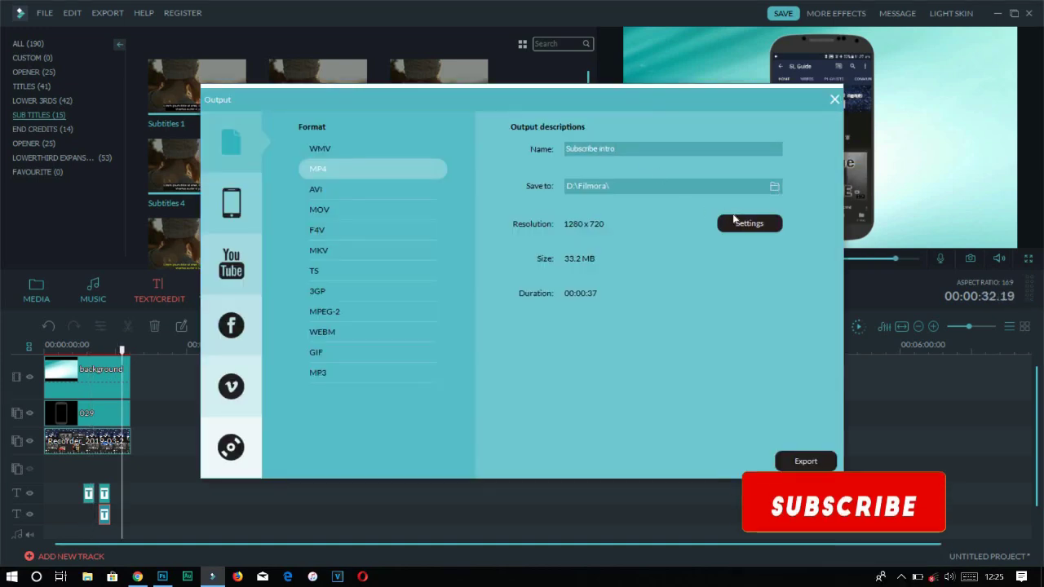
click(744, 223)
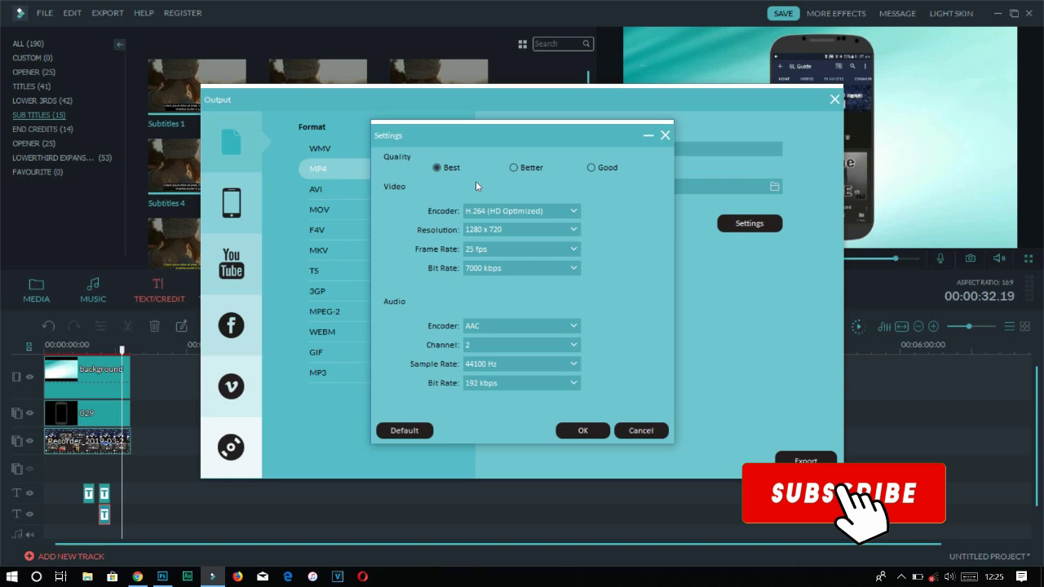
click(598, 439)
click(806, 461)
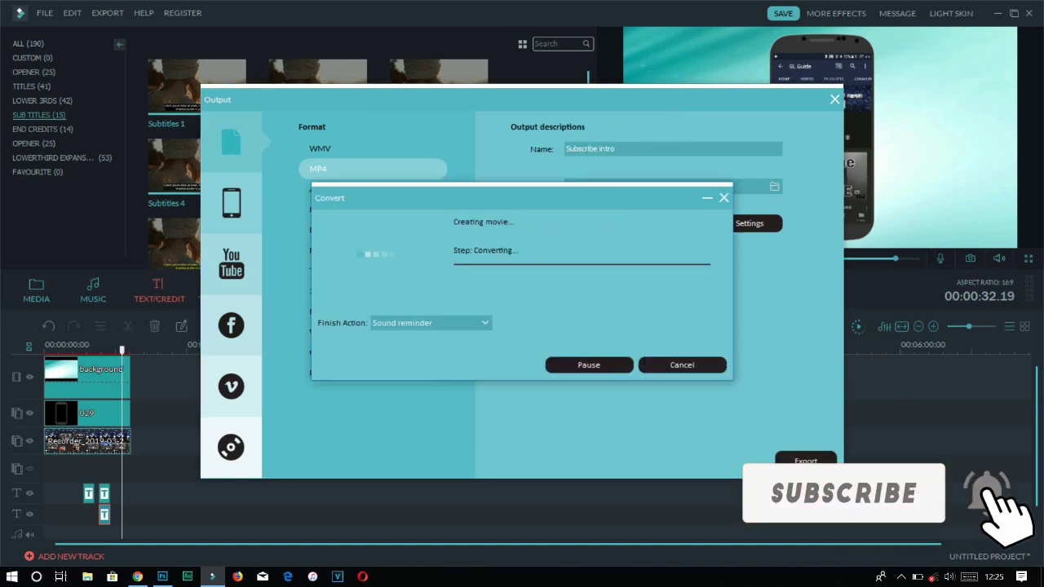